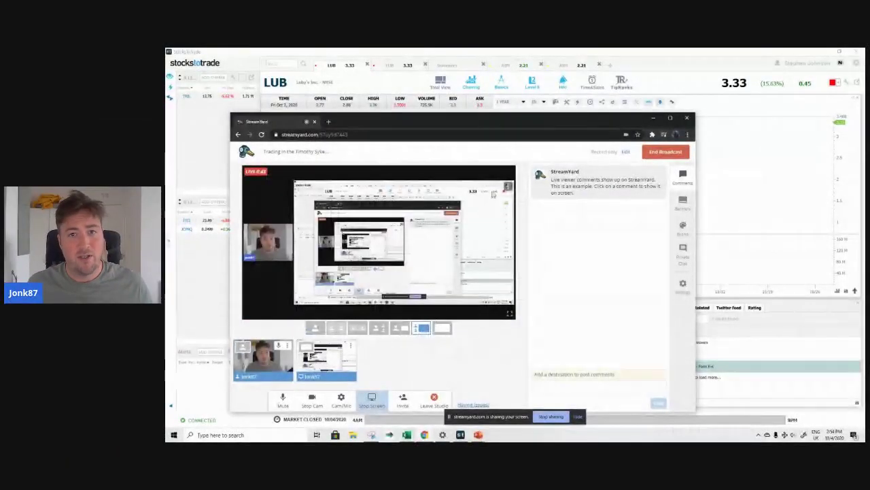
Step: Minimize the broadcast browser window and switch to the All Gap Craps By Daily presentation in PowerPoint, maximized
click(653, 118)
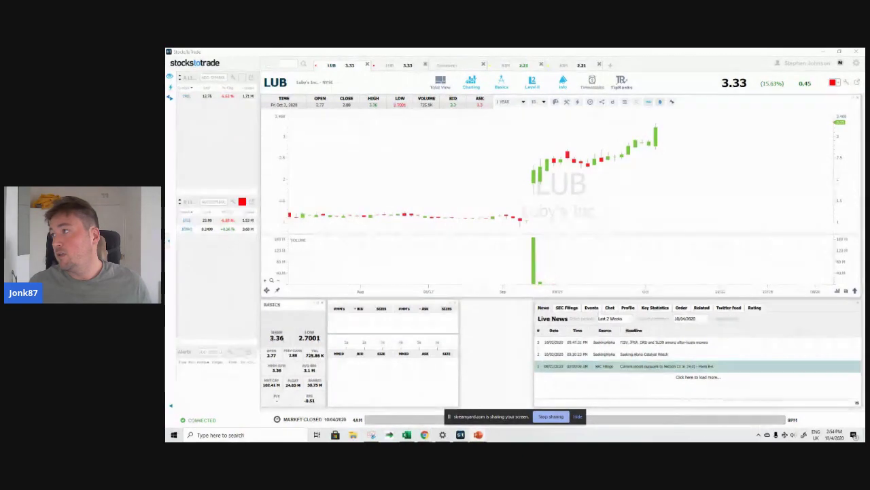
key(alt+Tab)
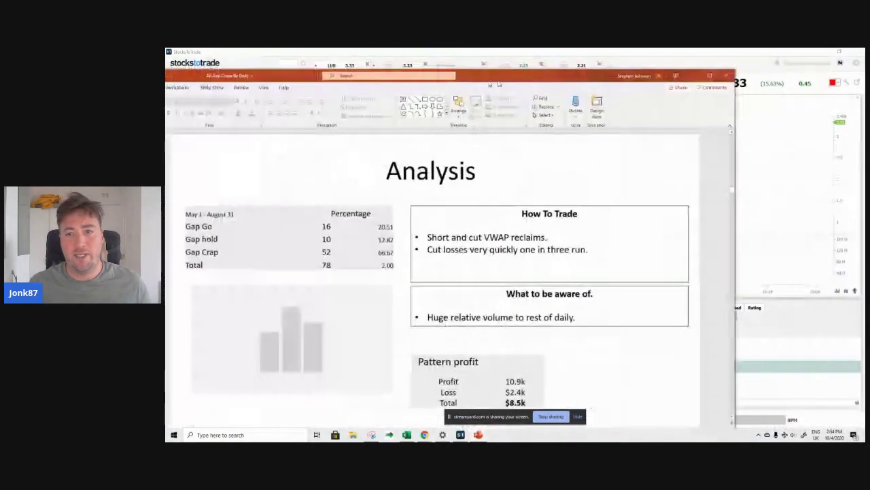
key(super+Up)
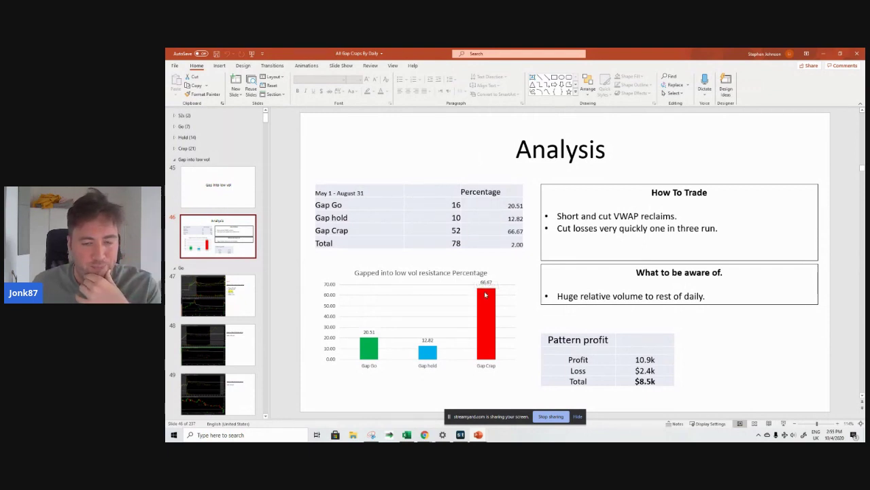
Step: Examine the Analysis slide's chart of gap go, gap hold and gap crap percentages, glancing at the slide that follows it
mouse_move(497, 296)
key(Page_Down)
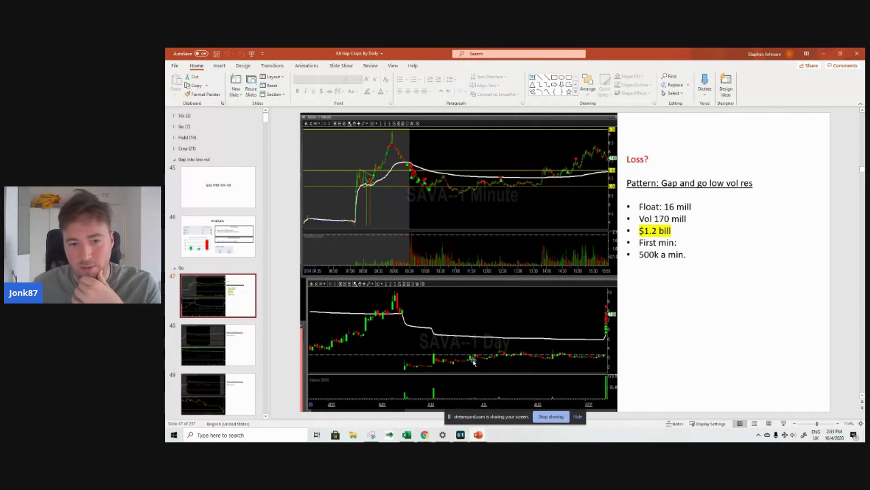
key(Page_Up)
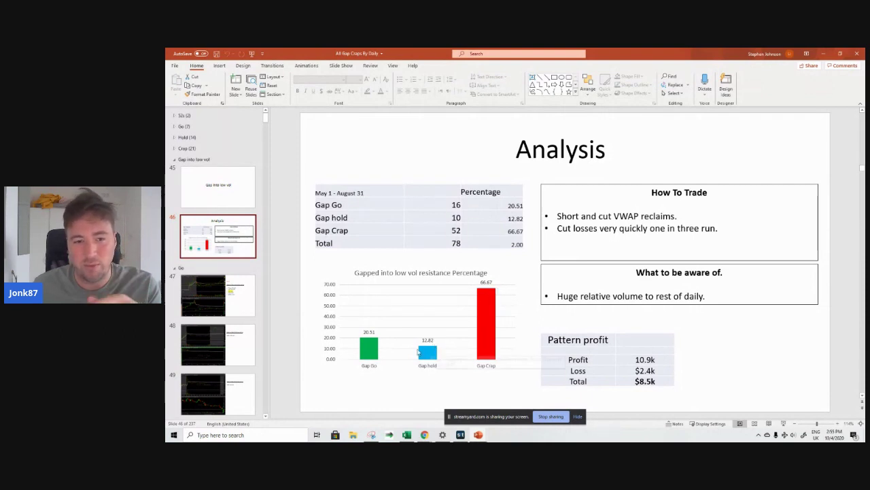
mouse_move(376, 343)
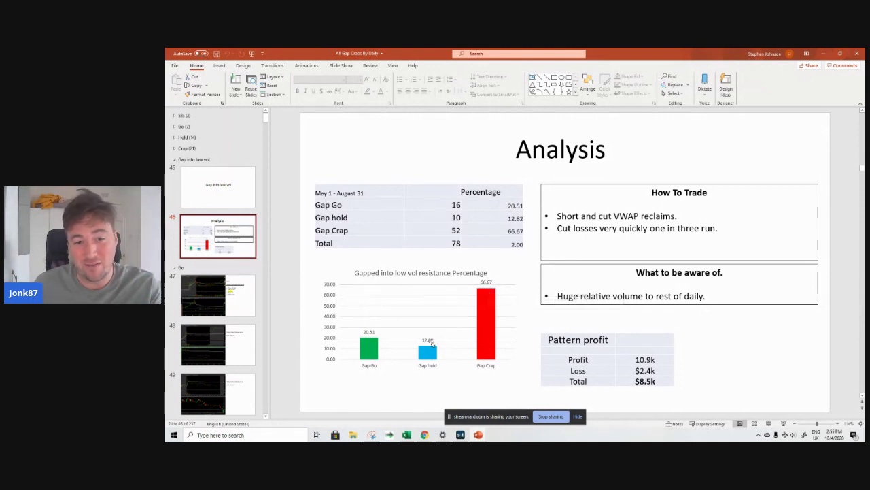
mouse_move(434, 351)
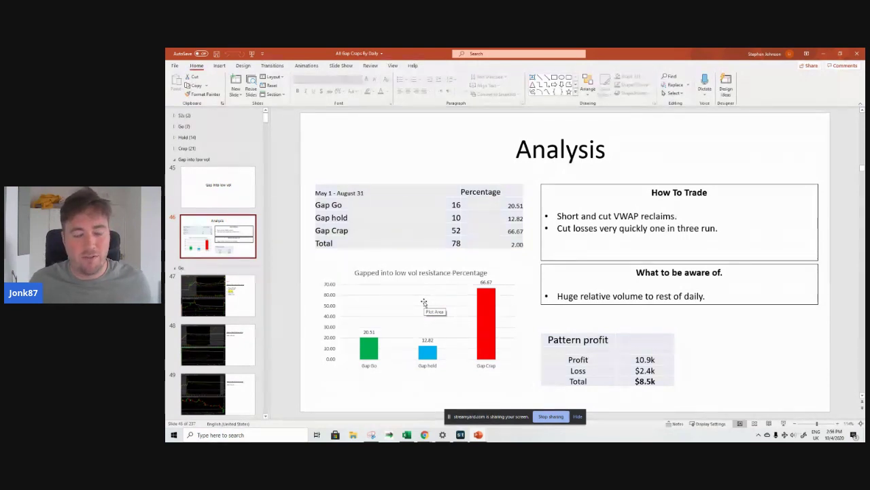
Step: View the SAVA and SVRA example slides in the Go section, then return to the Gap into low vol title slide
click(231, 311)
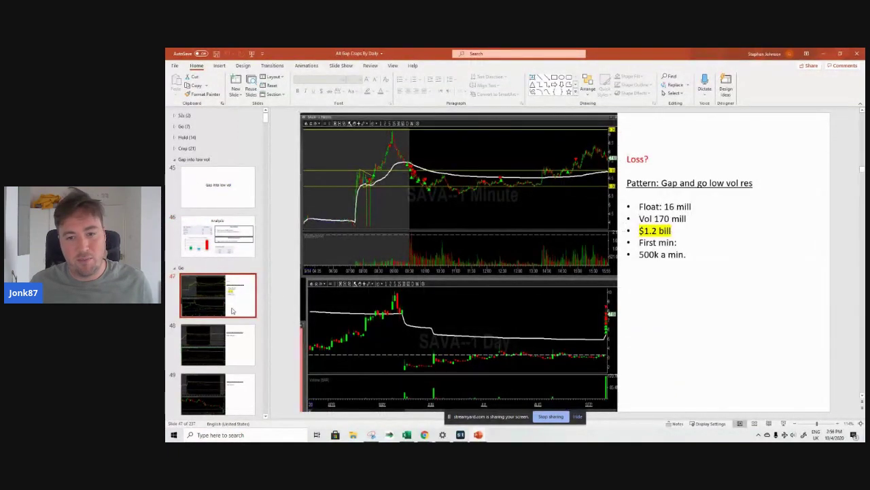
key(Down)
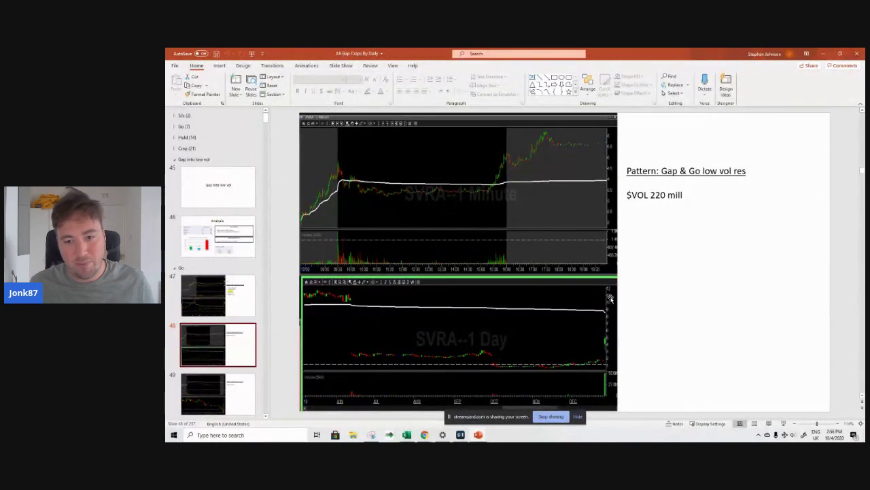
key(Up)
key(Up)
key(Up)
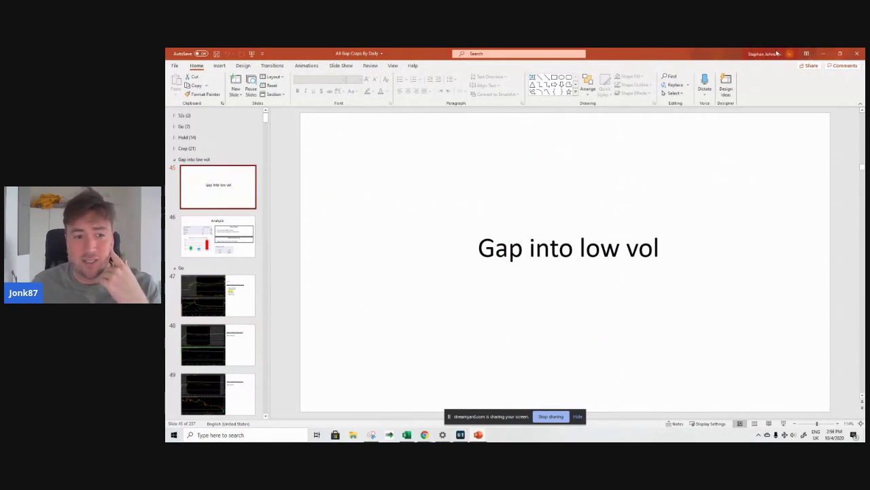
Step: Switch to the Profits workbook in Excel and inspect the 50+ row's average in column J of the Gap Crap spike sheet
click(823, 53)
click(407, 434)
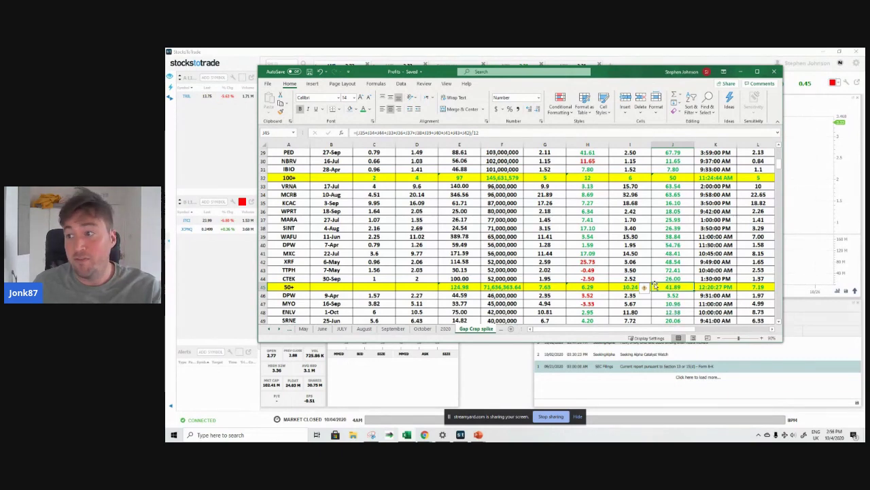
click(290, 288)
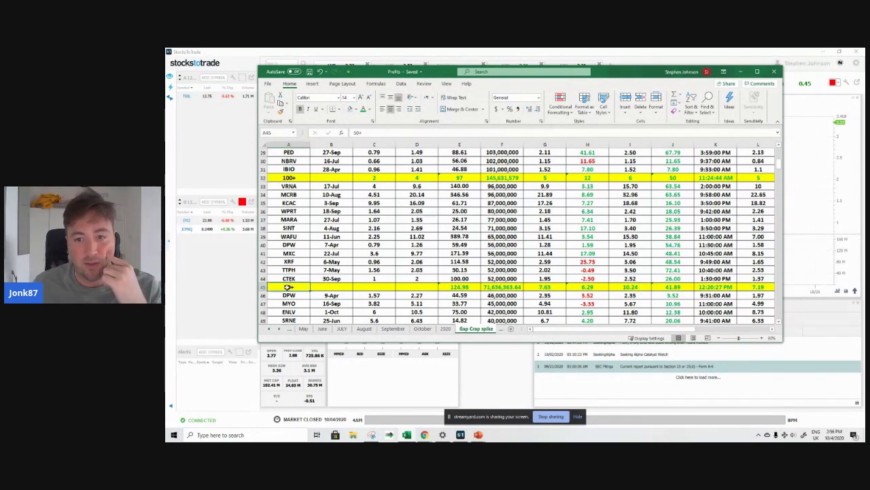
click(672, 288)
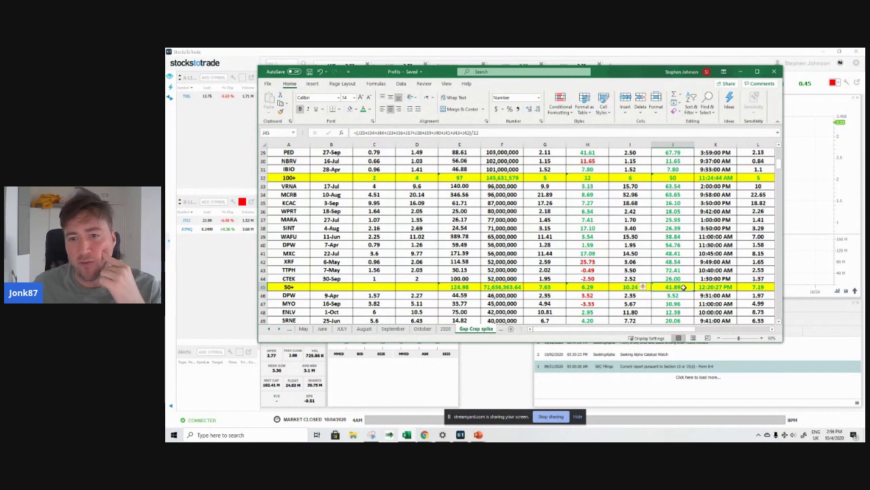
Step: Compare the individual spike percentages in J33:J44 with the 50+ average in J45, checking the column E percentages too
click(673, 194)
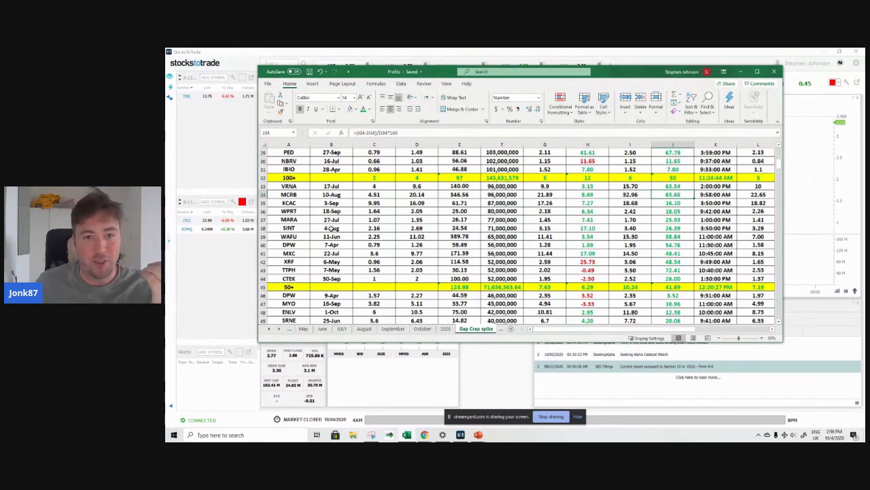
click(453, 195)
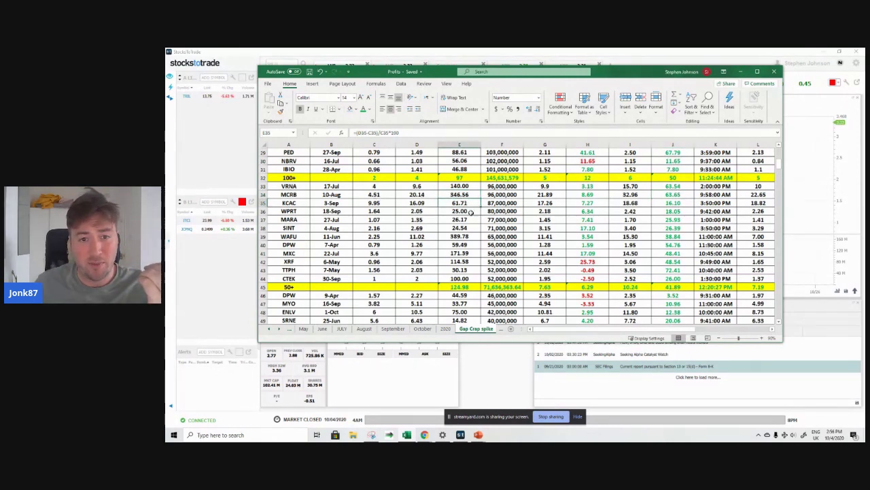
click(461, 211)
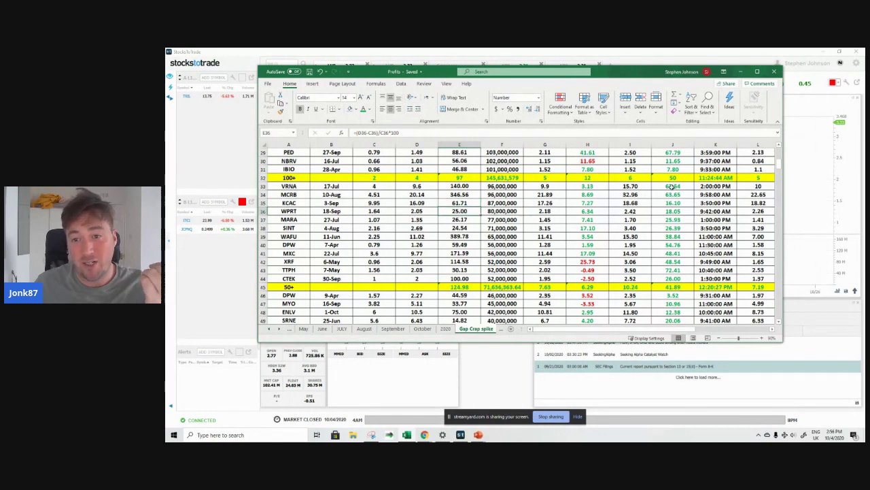
drag(673, 186, 678, 270)
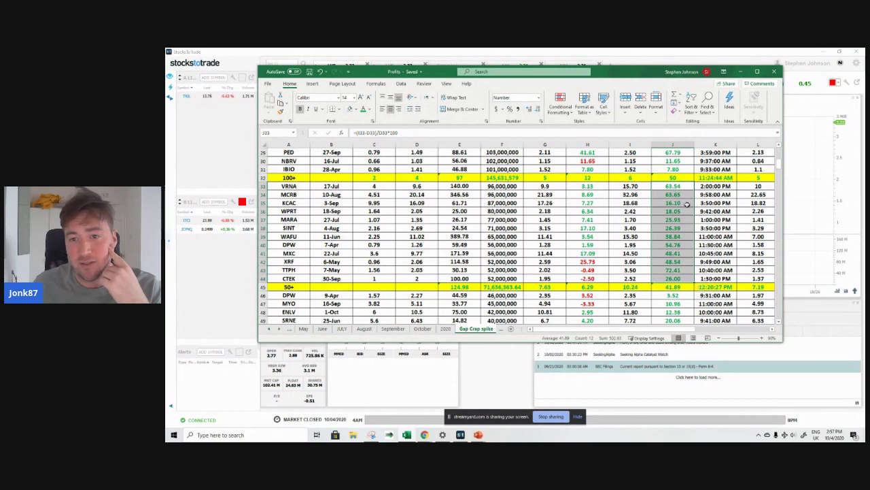
click(682, 228)
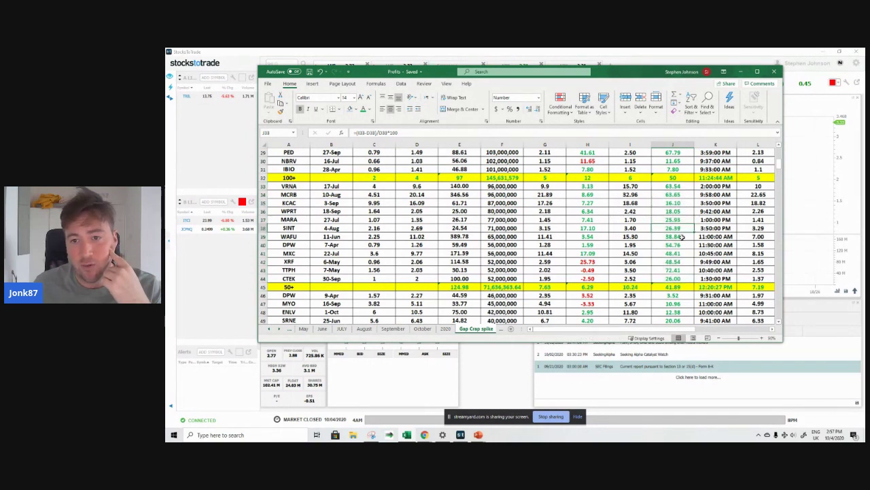
click(676, 287)
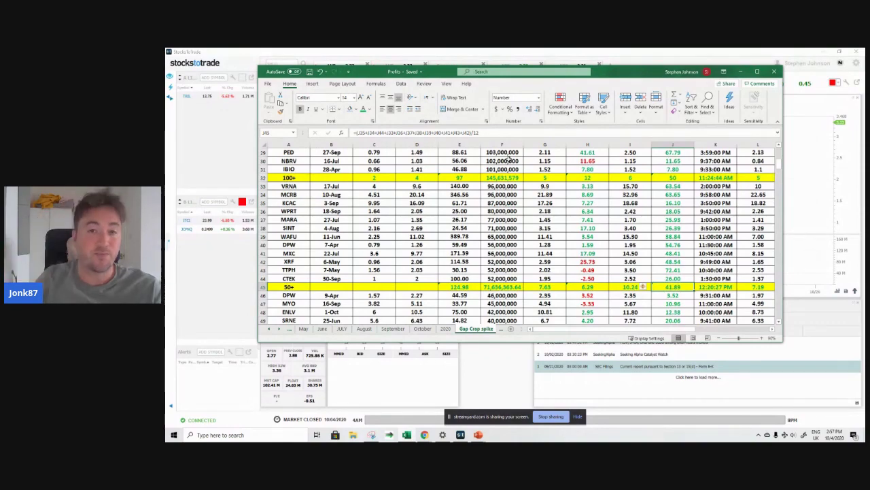
Step: Maximize the workbook and check September's profit on the 2020 summary sheet, hiding the screen-sharing notice
click(756, 72)
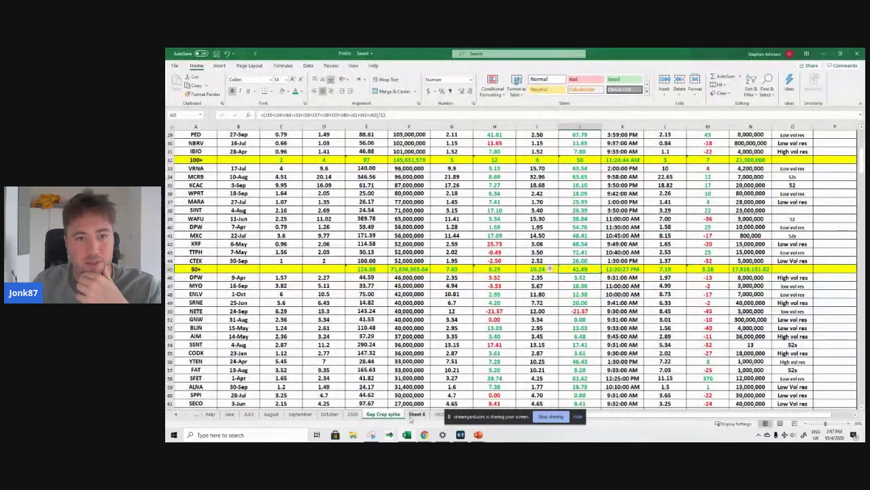
click(413, 416)
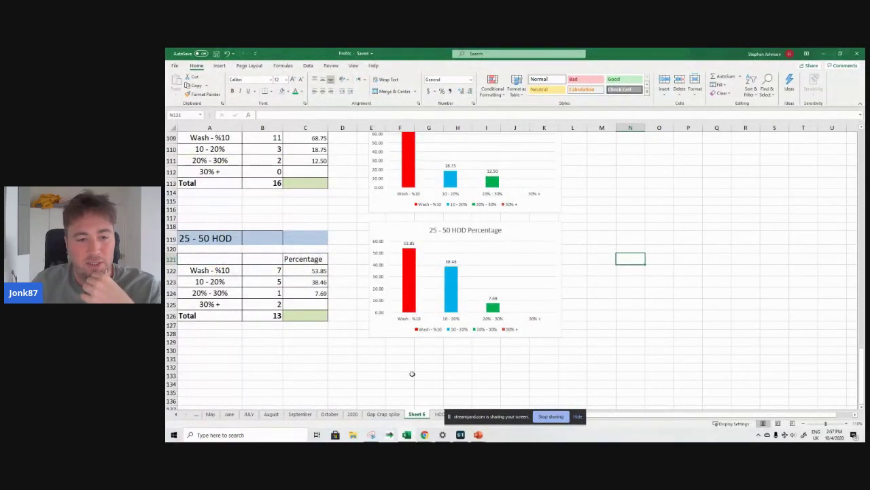
click(355, 414)
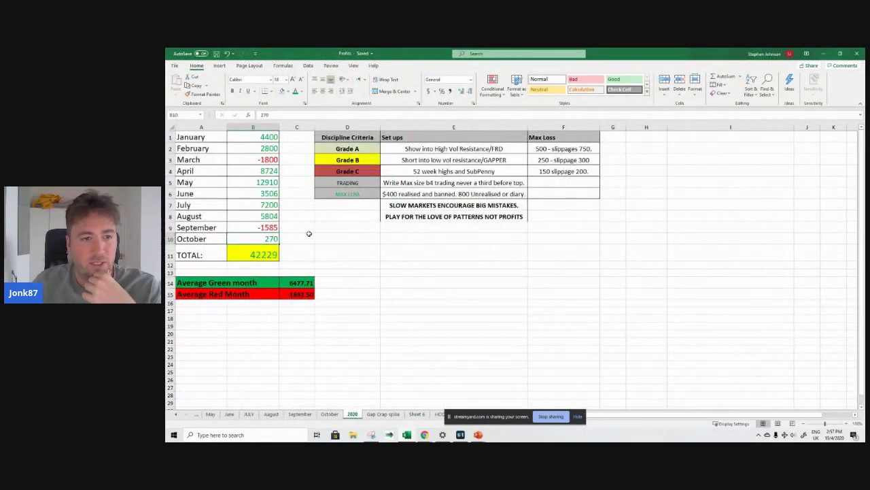
click(262, 228)
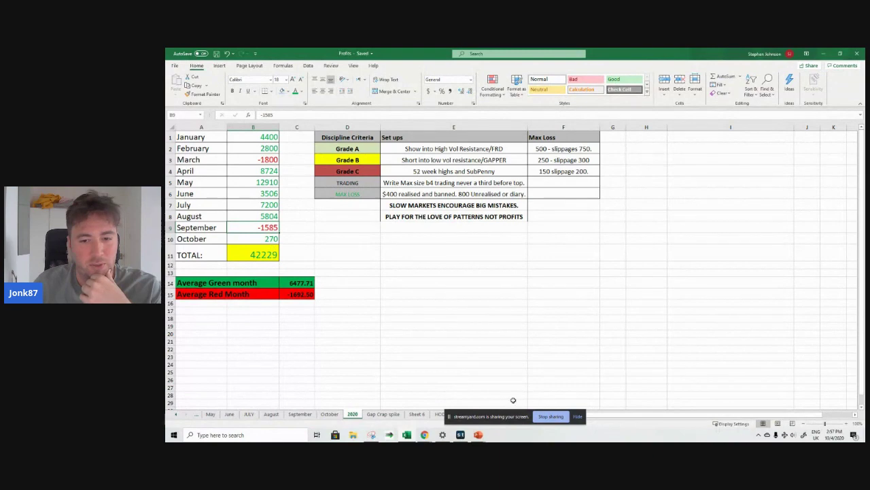
click(577, 416)
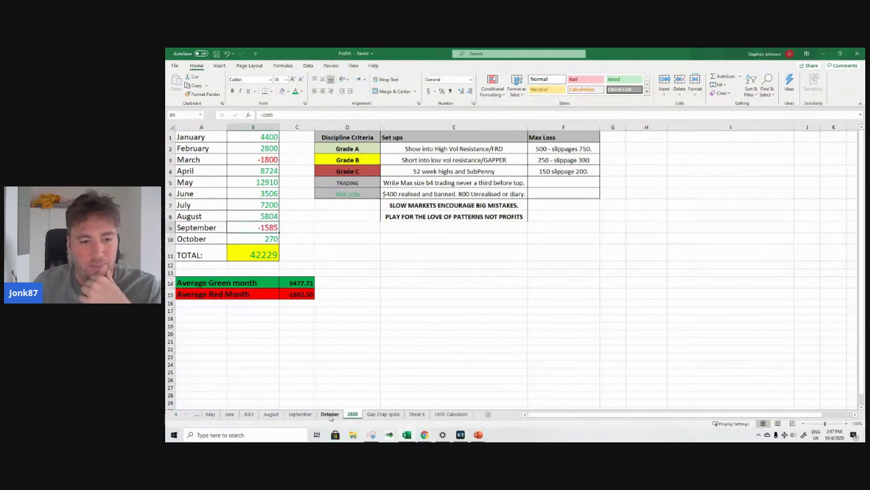
Step: Review the monthly profit sheets one by one from October back to May
click(330, 415)
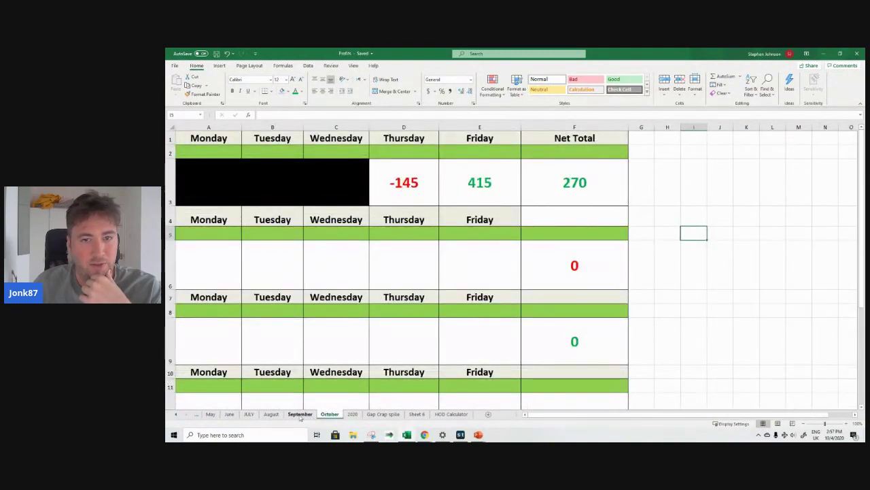
click(300, 414)
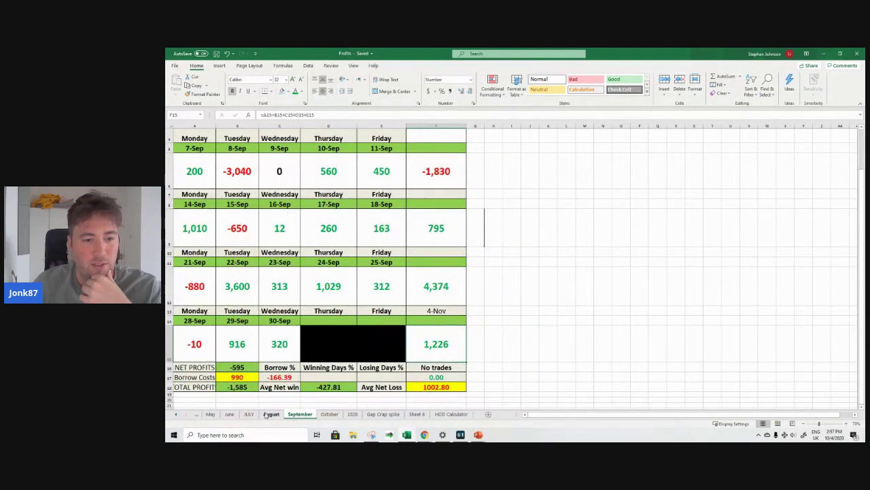
click(270, 414)
click(248, 414)
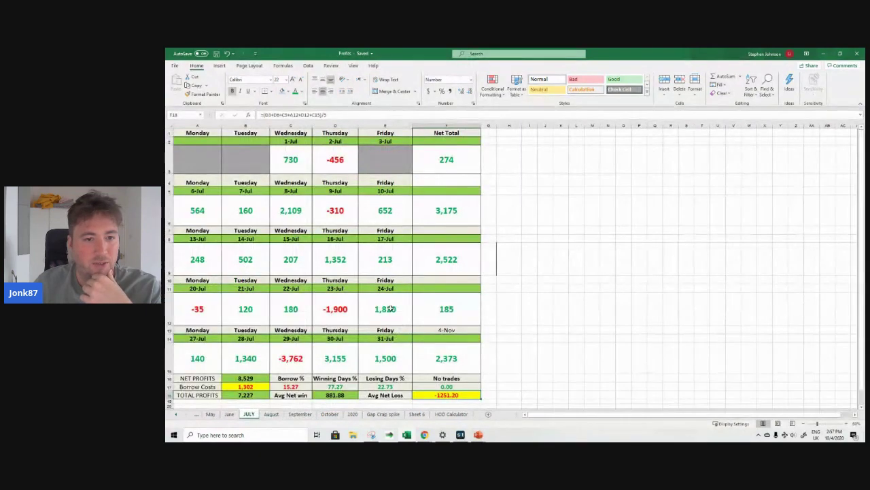
scroll(404, 319, down, 1)
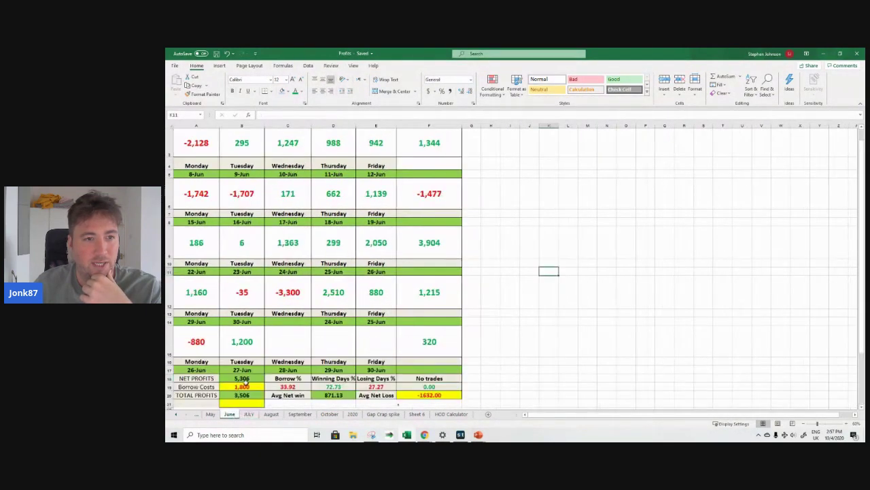
click(229, 414)
scroll(315, 306, up, 1)
click(210, 414)
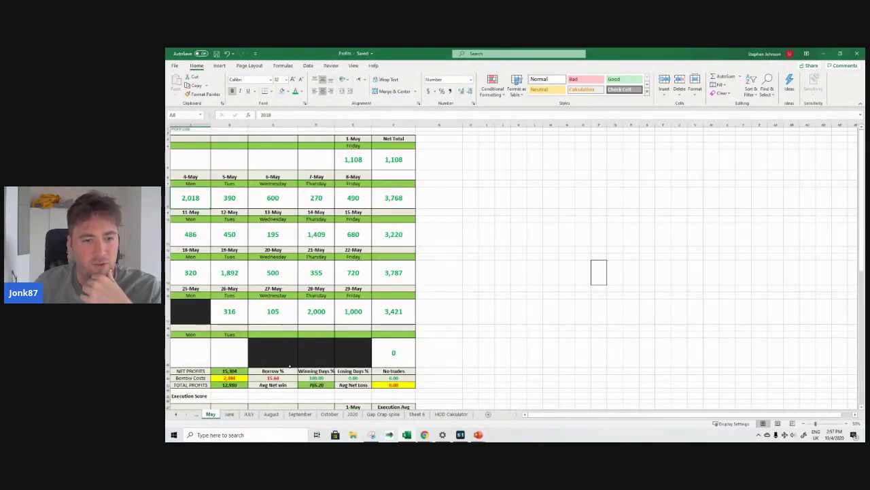
Step: Return to the September sheet by way of October and inspect the 8-Sep result
click(329, 415)
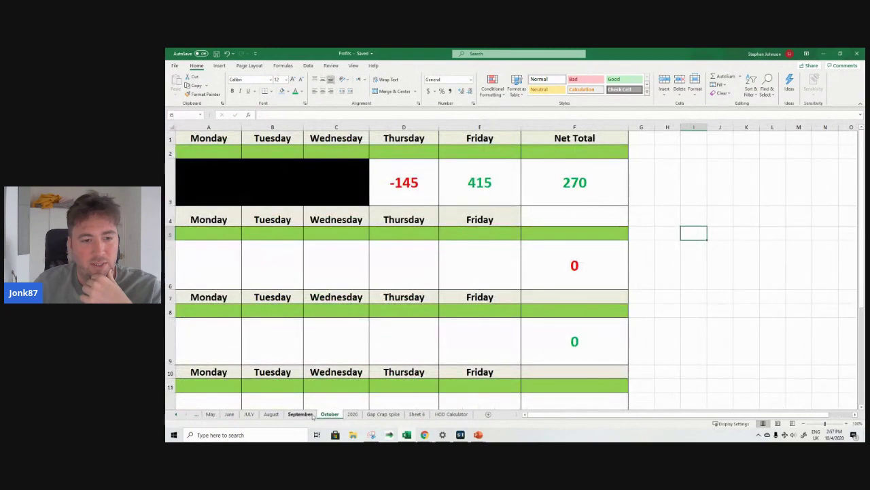
click(311, 415)
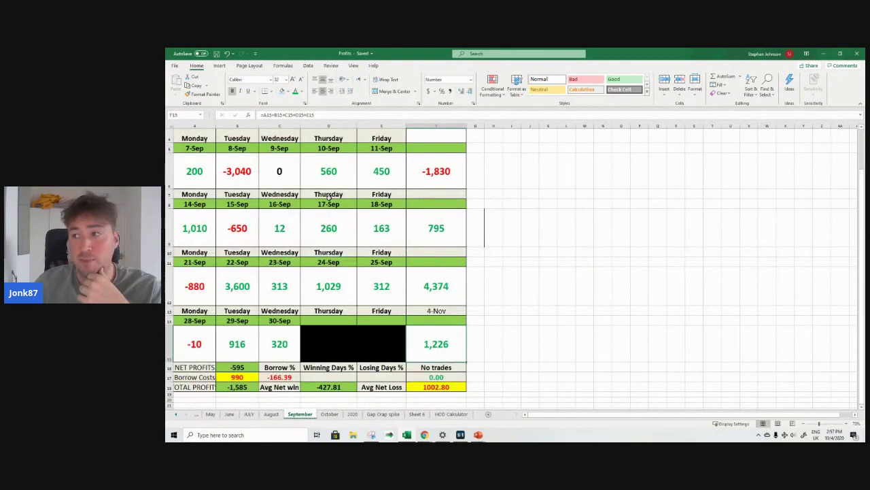
click(213, 172)
click(232, 173)
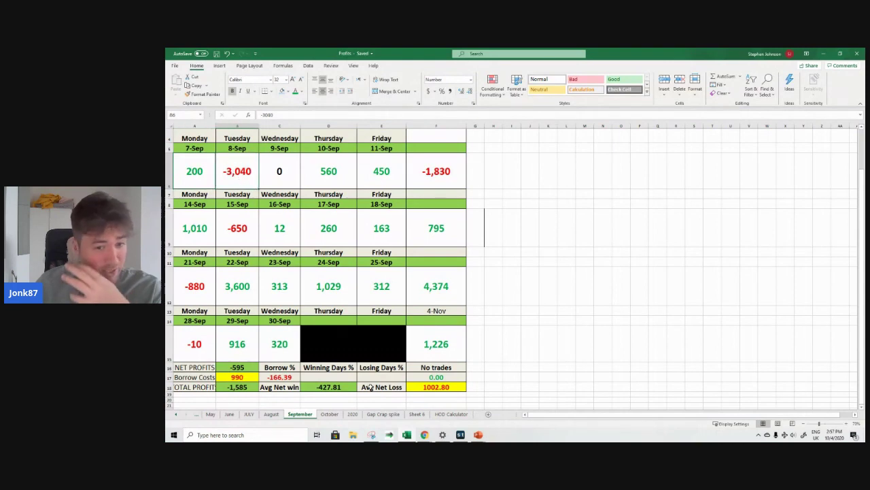
Step: Examine the daily results for the first week of September, selecting the 1-Sep and 2-Sep values
click(330, 414)
click(300, 414)
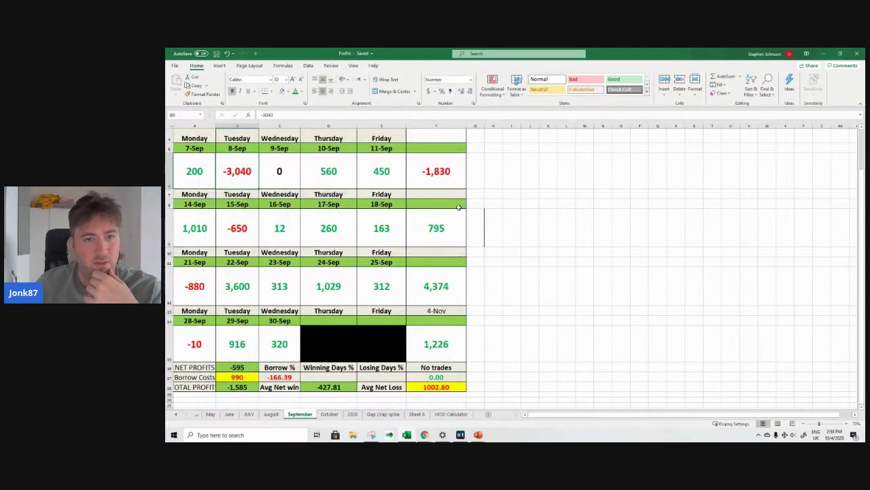
scroll(325, 177, up, 2)
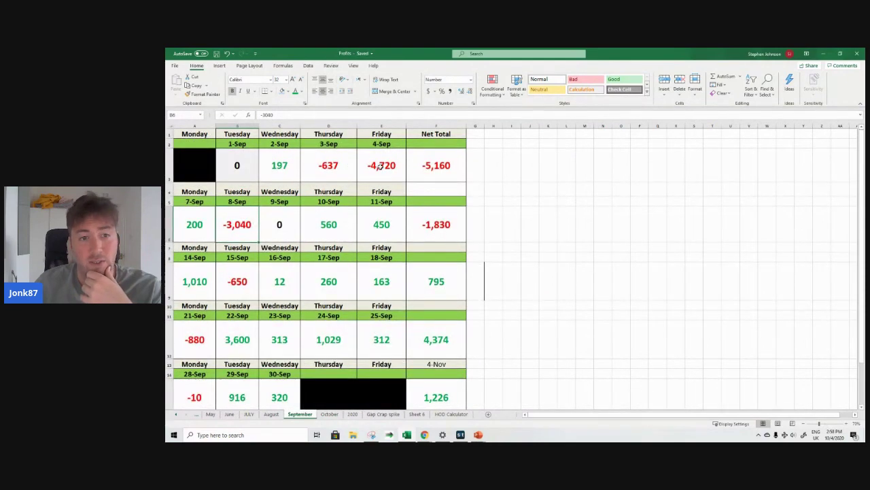
drag(253, 166, 286, 166)
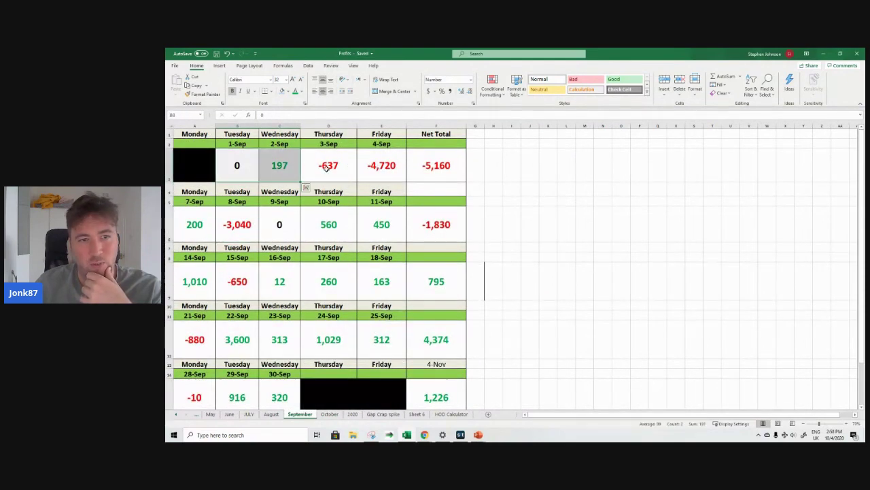
Step: Inspect the 3-Sep, 4-Sep and 8-Sep results in the daily profit grid
click(334, 170)
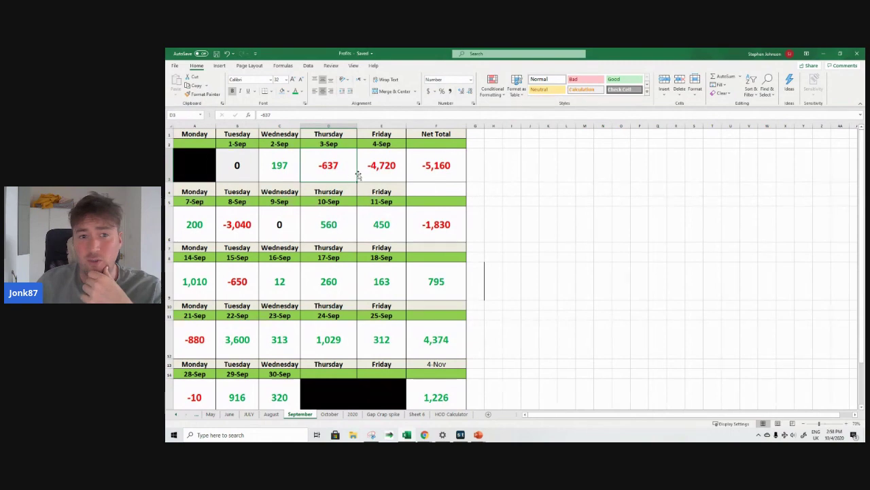
click(380, 168)
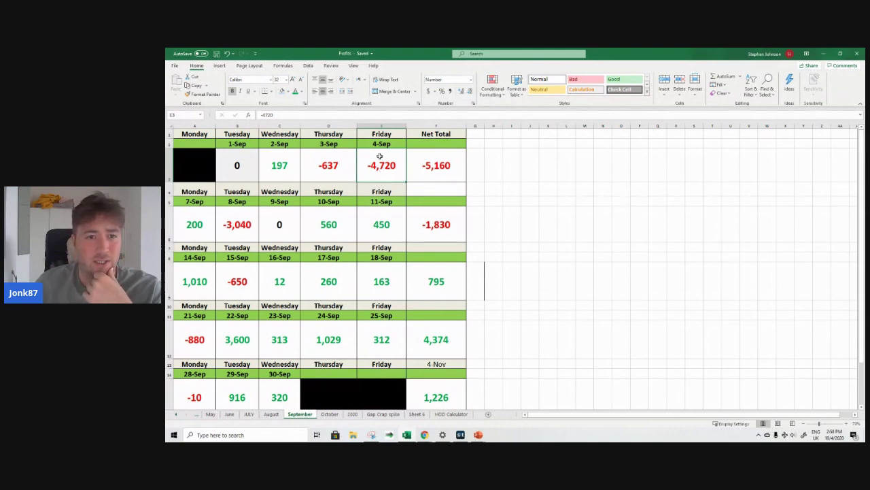
click(247, 228)
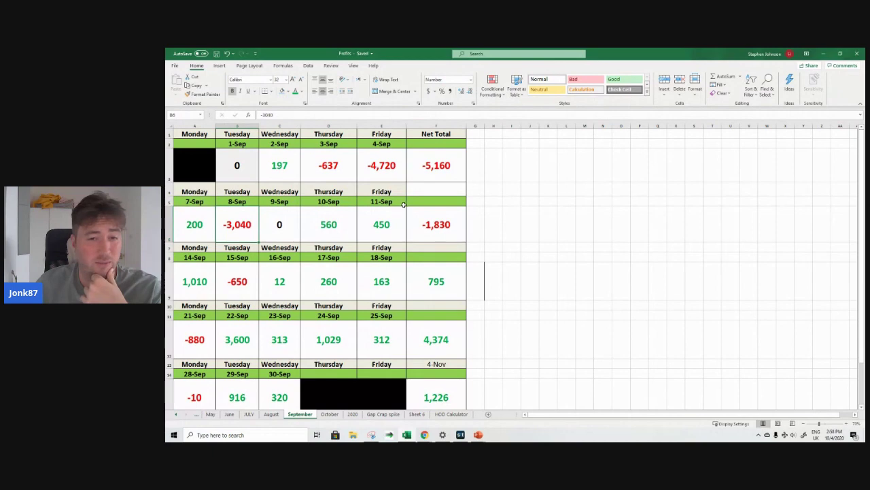
Step: Check the weekly net totals for the weeks of 14-Sep and 21-Sep, and the 10-Sep daily result
scroll(426, 224, down, 1)
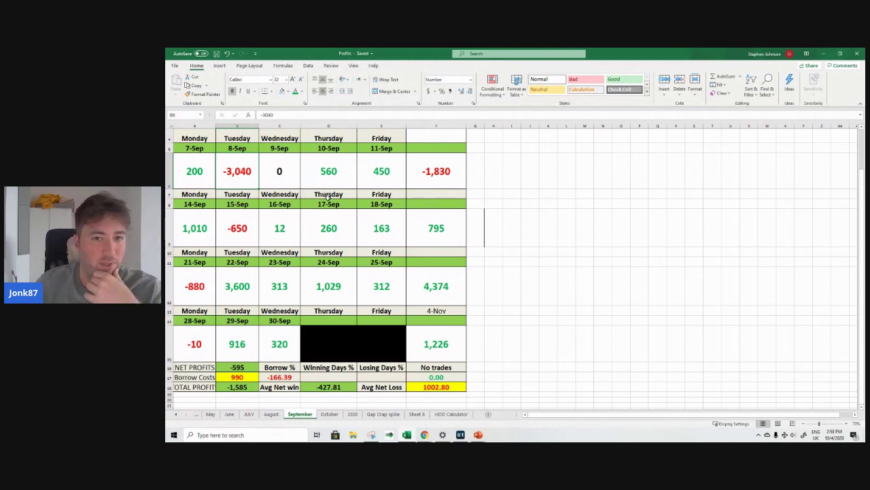
click(449, 229)
click(445, 278)
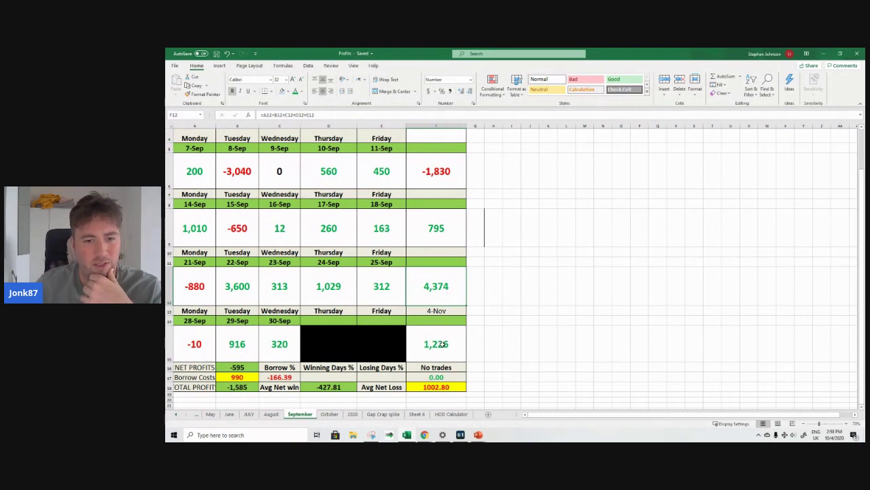
scroll(439, 266, up, 1)
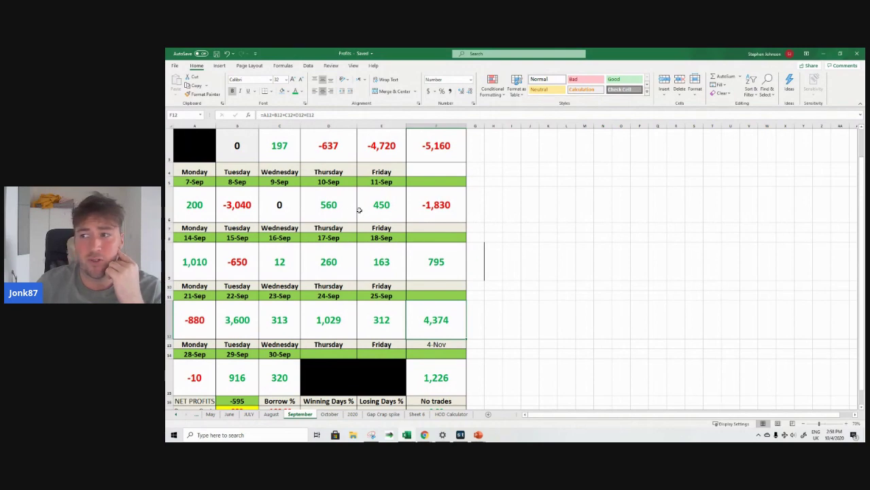
click(313, 206)
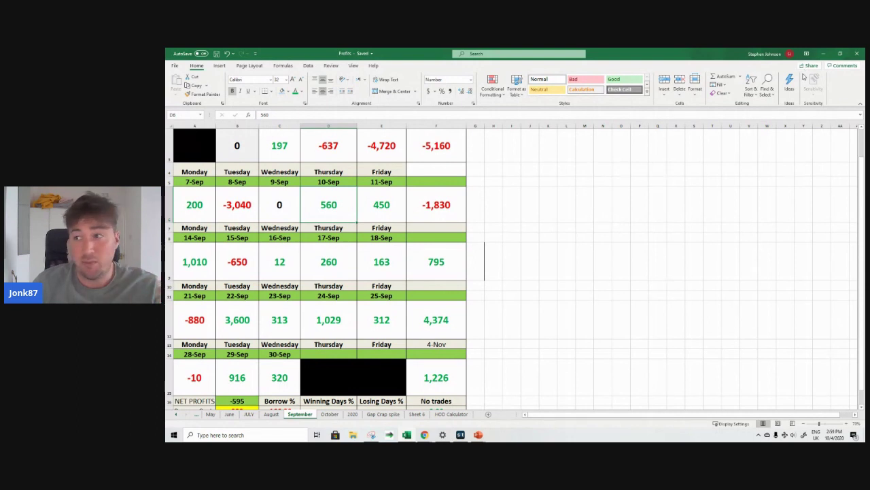
Step: Switch to the September trading presentation, maximize its window and open the Gap & Crap trade on slide 4
click(794, 81)
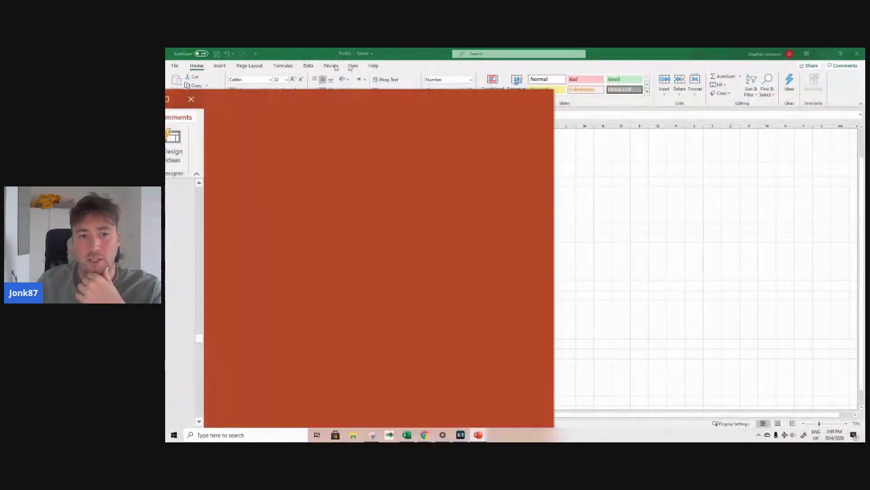
drag(528, 101, 684, 68)
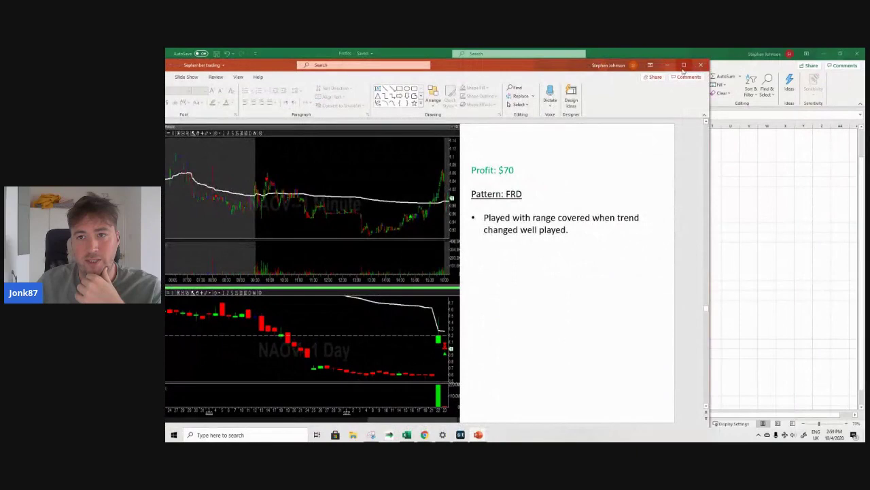
click(684, 65)
scroll(229, 179, up, 3)
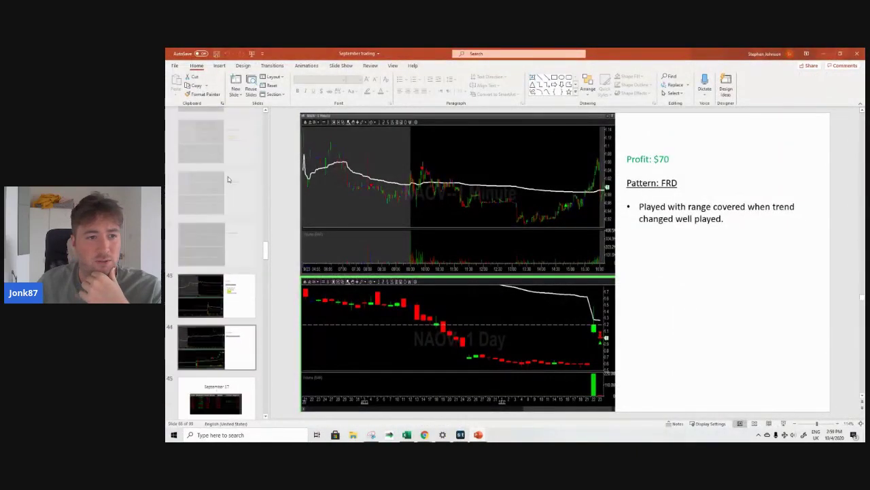
scroll(228, 179, up, 15)
scroll(229, 193, down, 2)
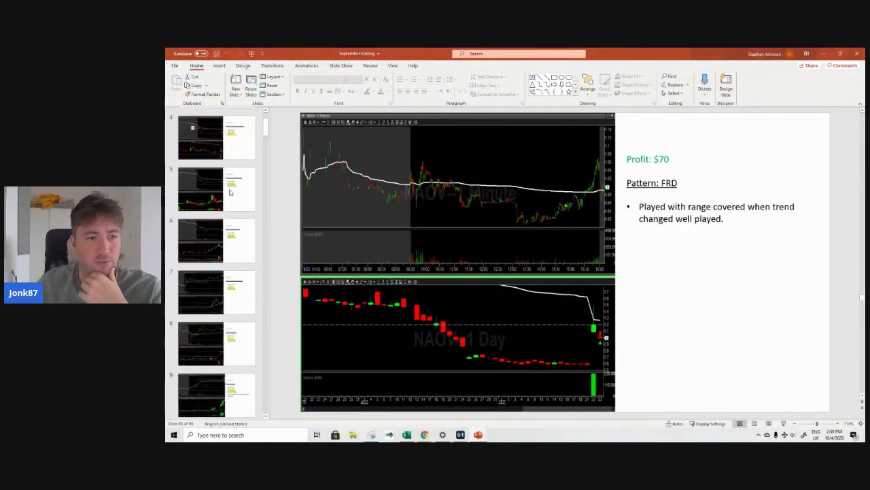
click(228, 138)
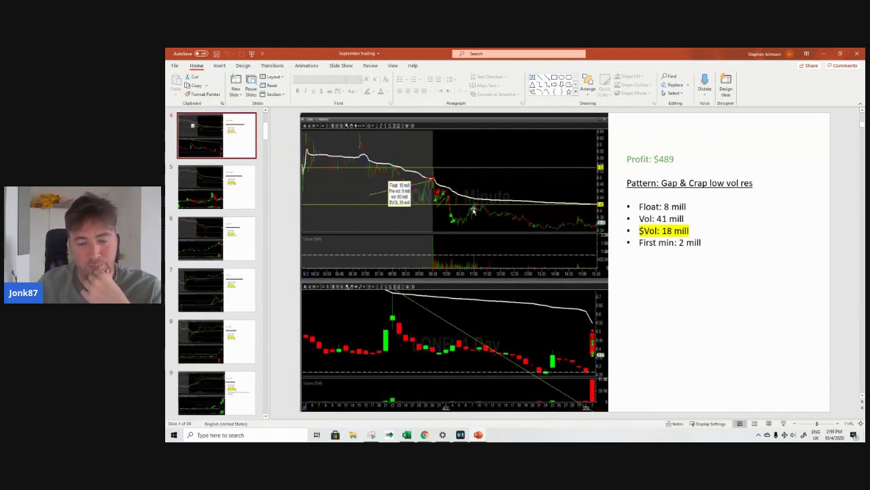
Step: Go through the trade slides up to the SHLO Gap and Go trade on slide 11 and enlarge it to 130%
key(Down)
key(Down)
key(Down)
key(Down)
key(Down)
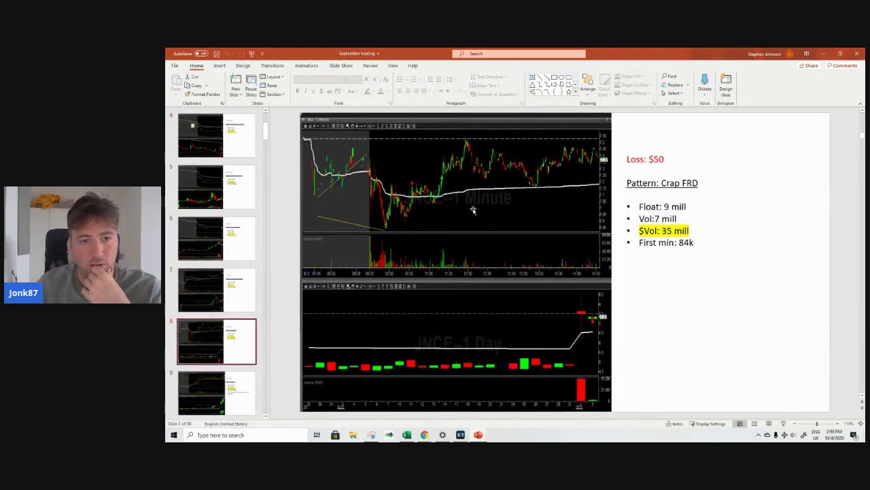
key(Down)
key(Down)
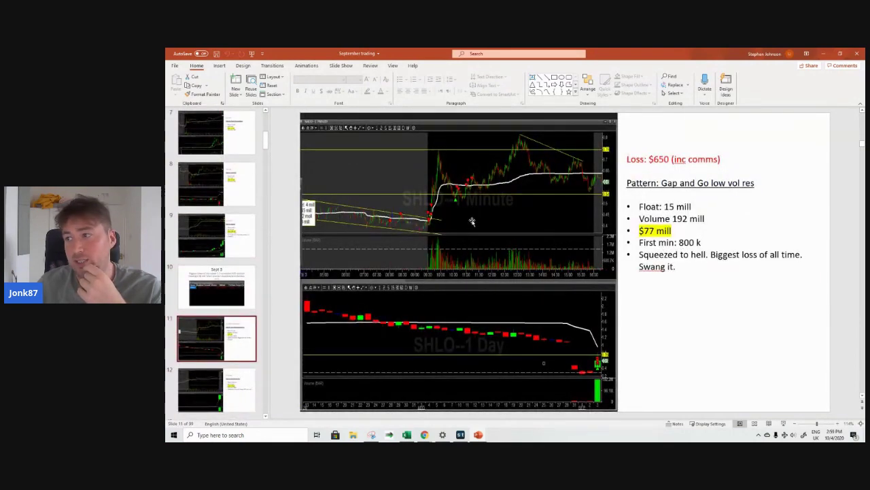
click(819, 423)
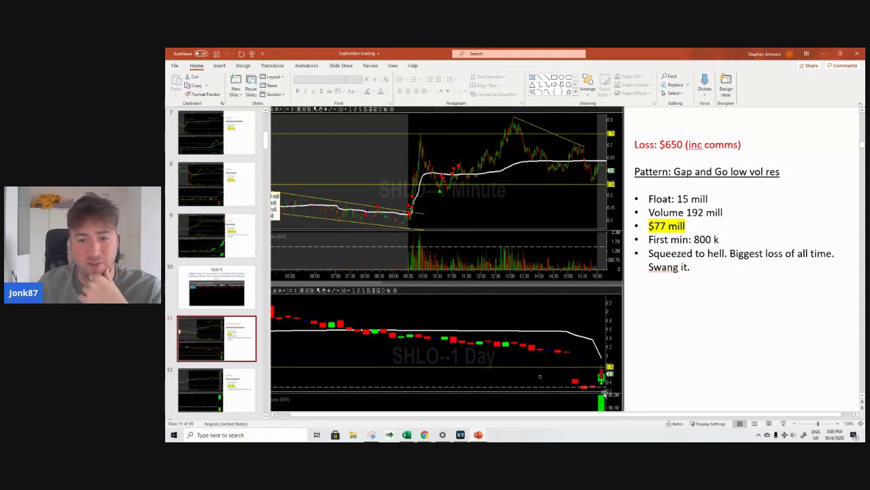
Step: Review the SHLO gapper on slide 15, the DPW trade on slide 17 and the LUB trade on slide 19
scroll(217, 329, down, 3)
scroll(218, 330, down, 3)
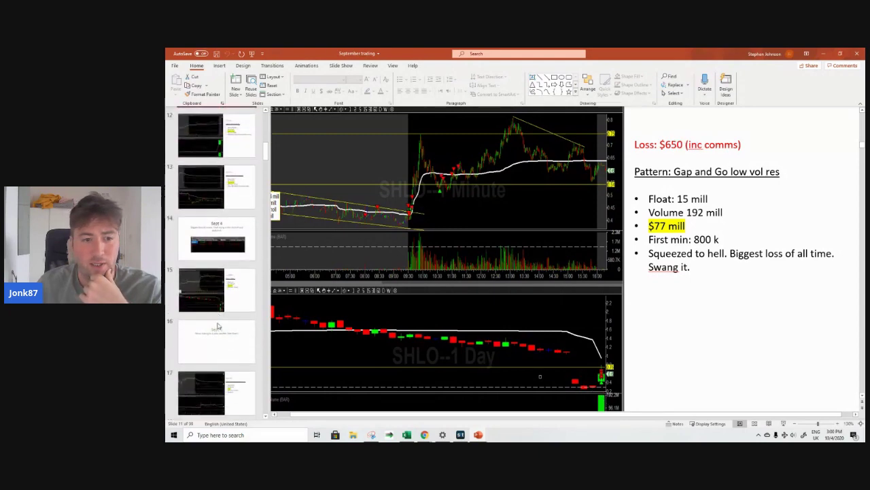
click(215, 277)
scroll(215, 279, down, 3)
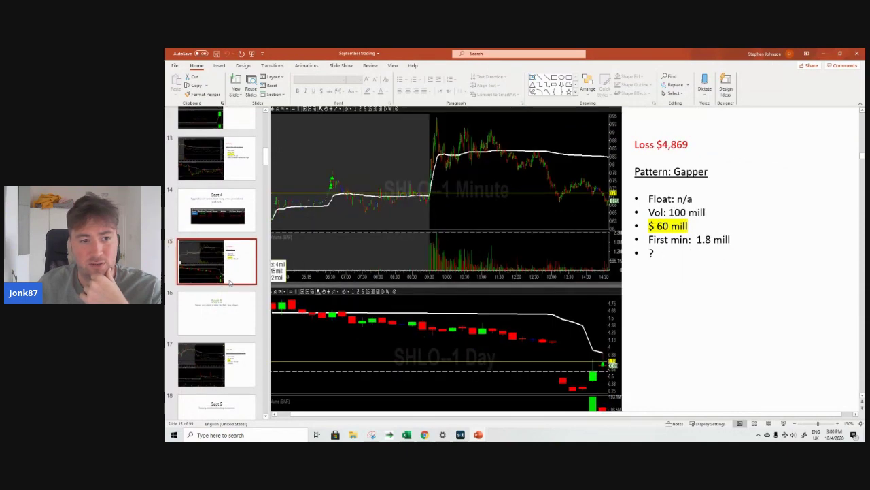
click(213, 306)
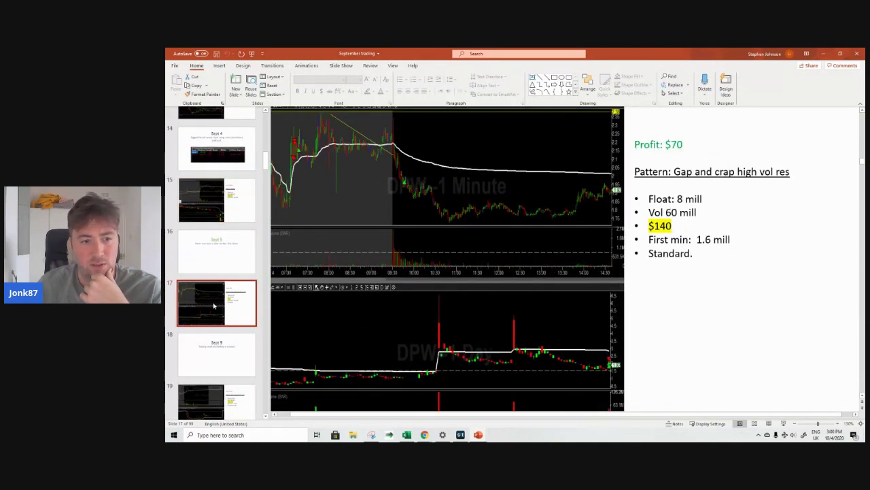
scroll(214, 306, down, 2)
click(216, 355)
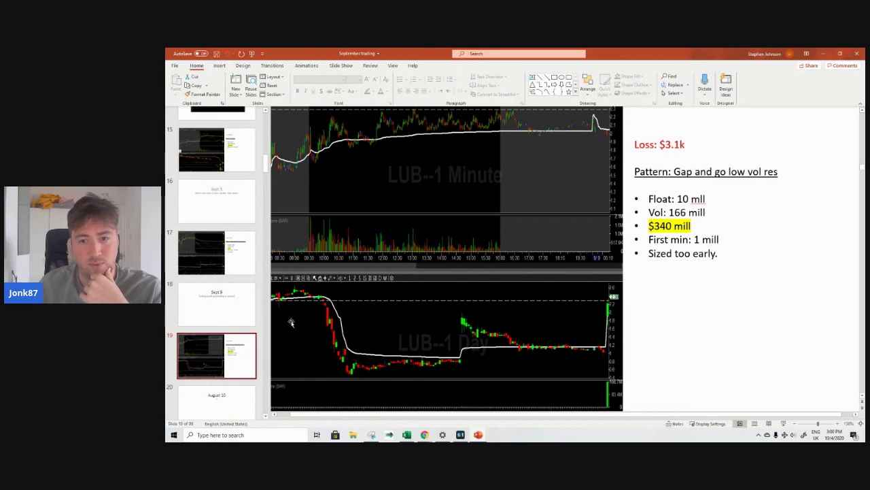
Step: Switch to StocksToTrade and compare LUB's one-year daily chart with its one-minute chart around 8 September
click(461, 435)
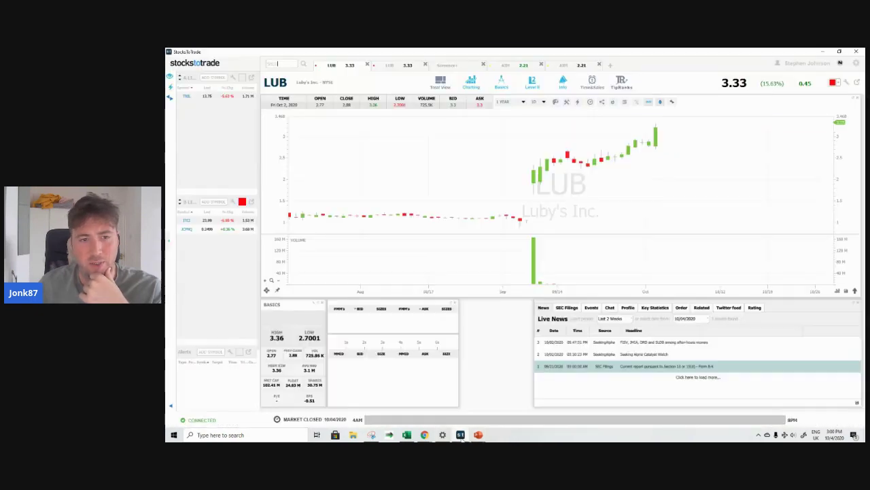
scroll(537, 194, up, 2)
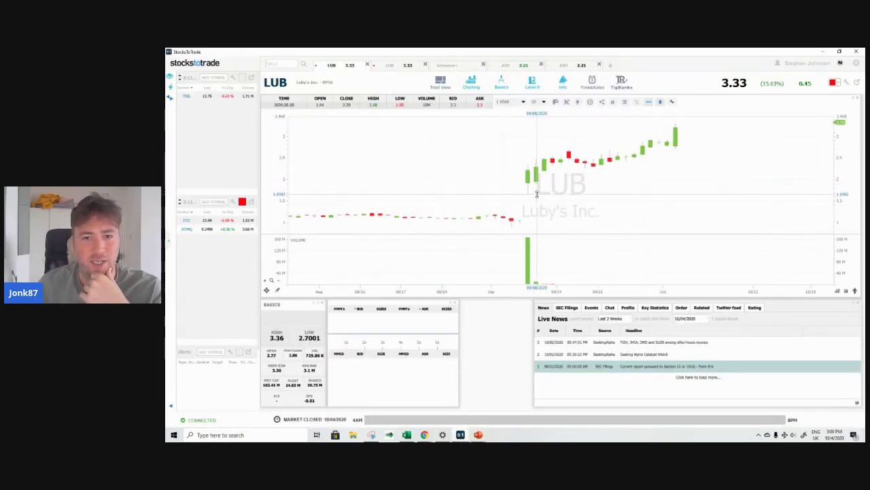
click(404, 66)
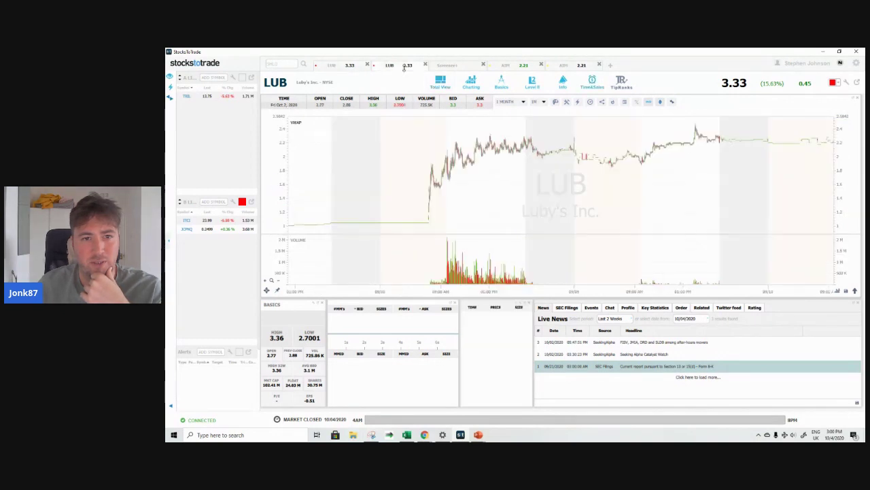
scroll(520, 184, up, 3)
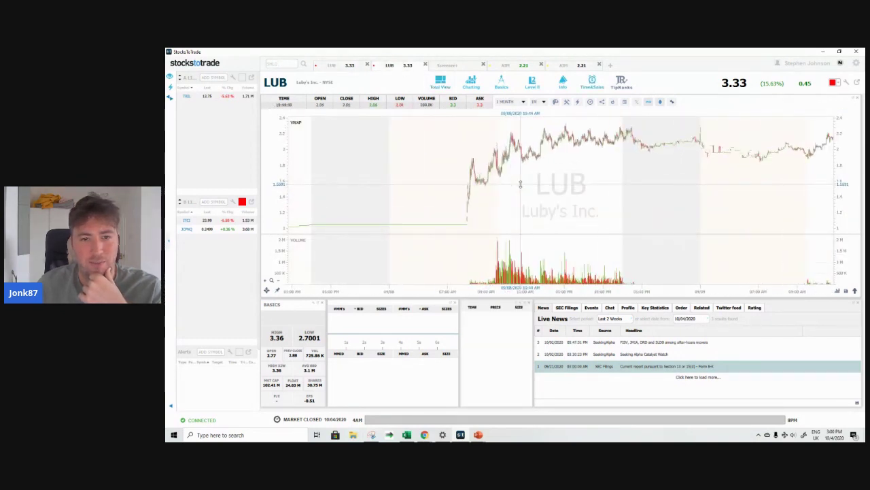
click(331, 65)
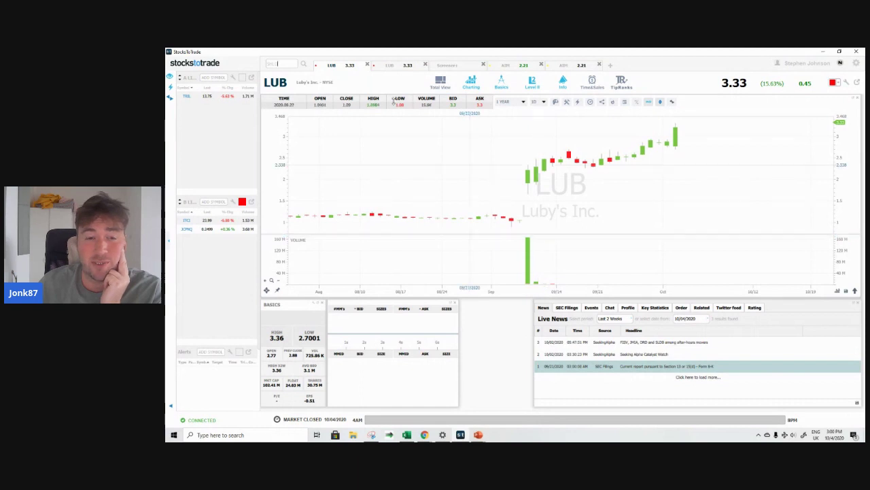
click(397, 65)
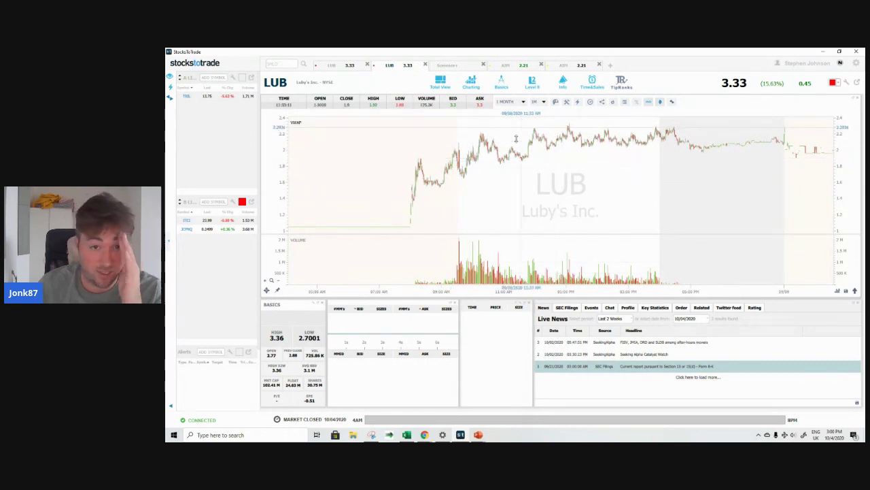
Step: Look back at the LUB slide in the September trading presentation, then return to StocksToTrade and show LUB's daily chart
click(478, 435)
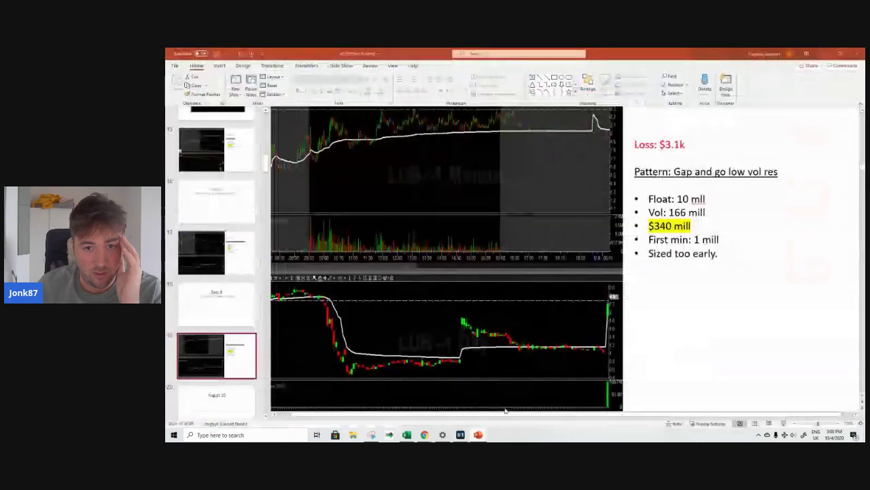
click(504, 408)
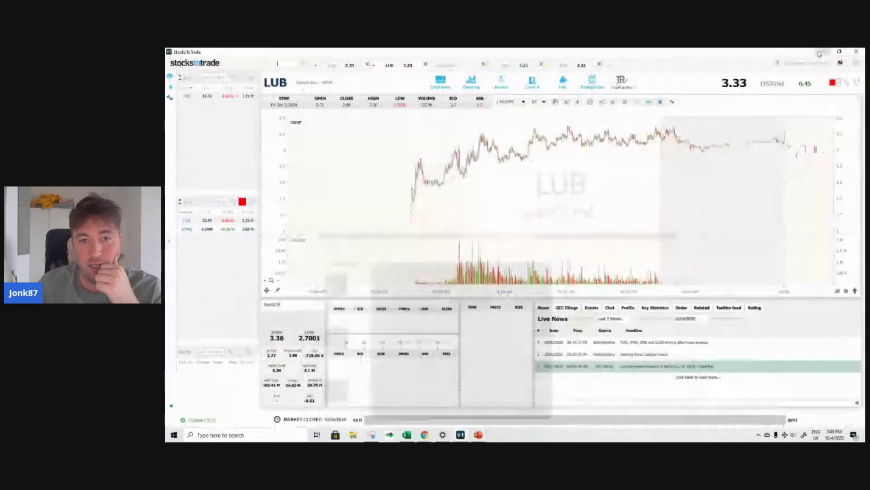
click(822, 53)
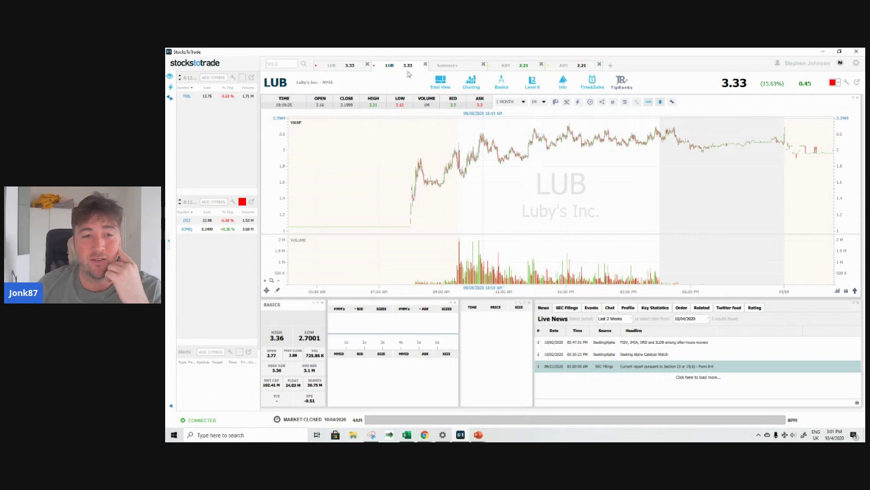
click(342, 66)
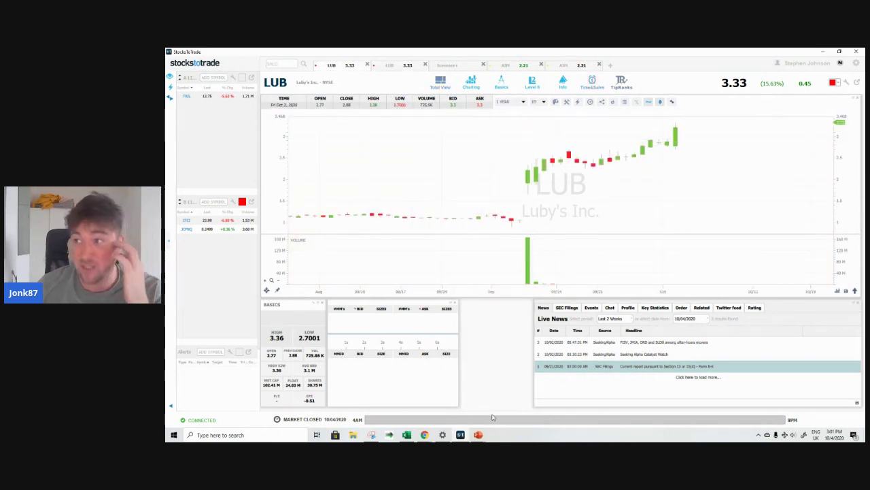
Step: Return to the September trading presentation and open the TSLA one-minute chart on slide 63
mouse_move(478, 435)
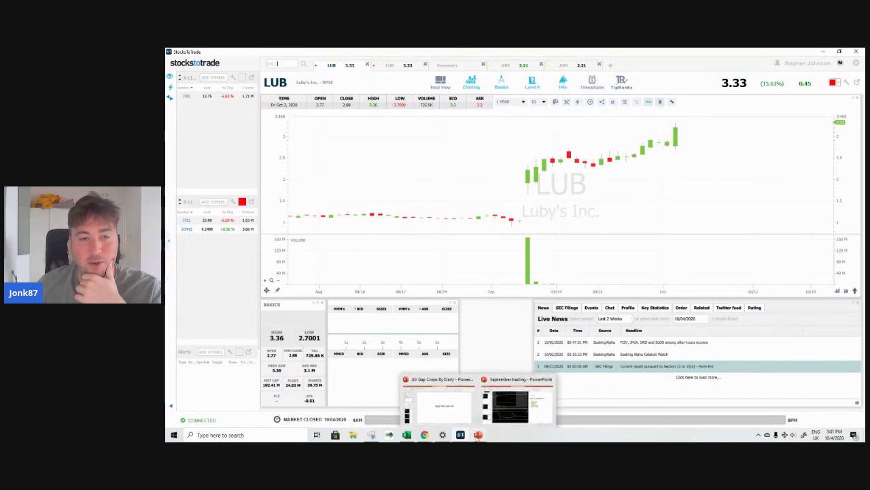
click(505, 408)
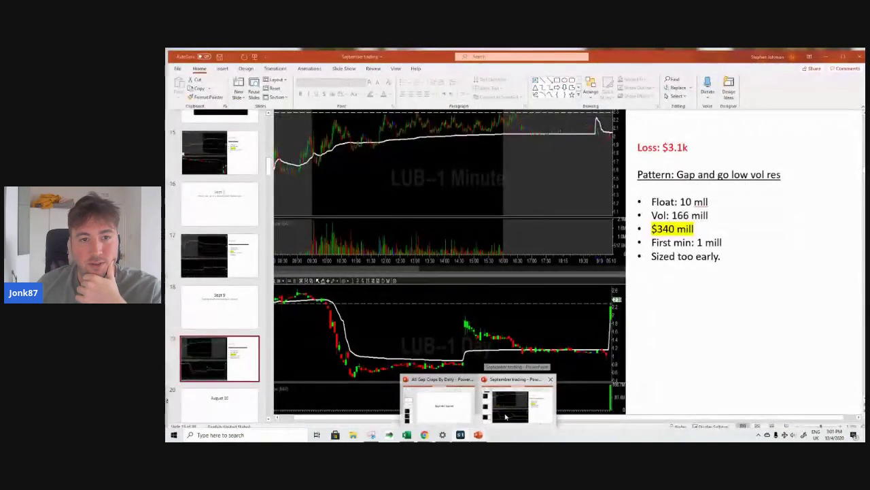
scroll(215, 294, down, 10)
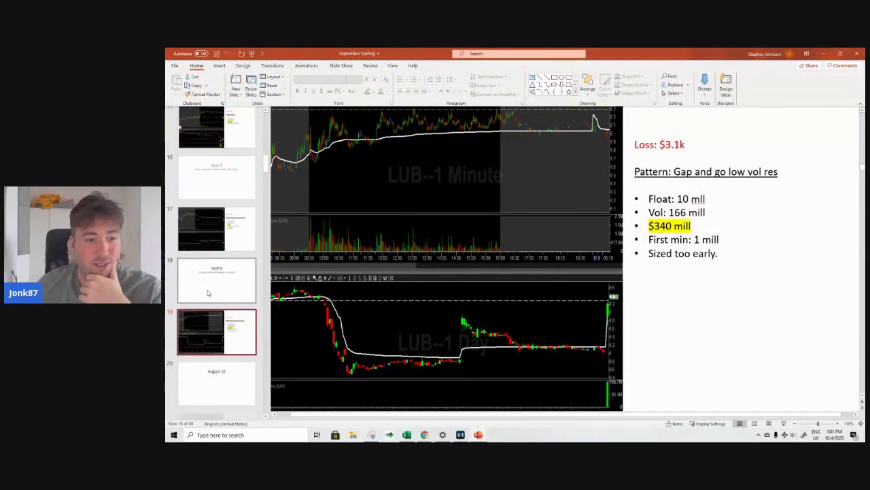
scroll(215, 293, down, 12)
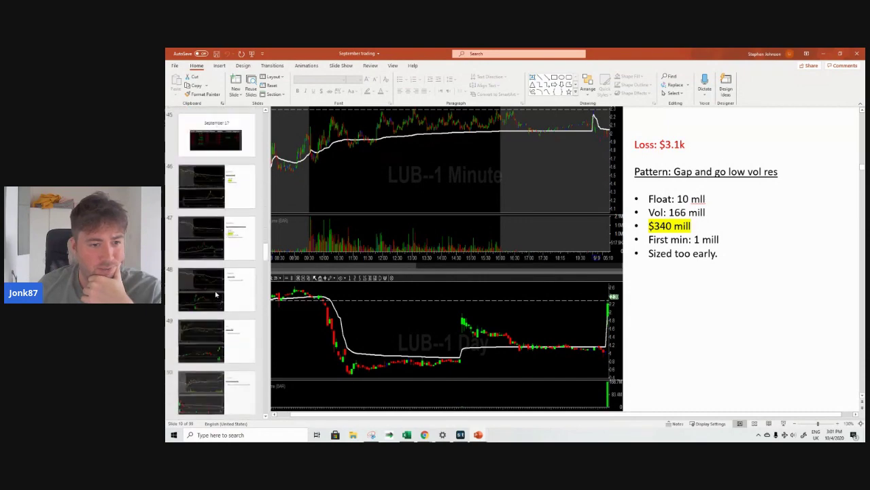
scroll(216, 291, down, 4)
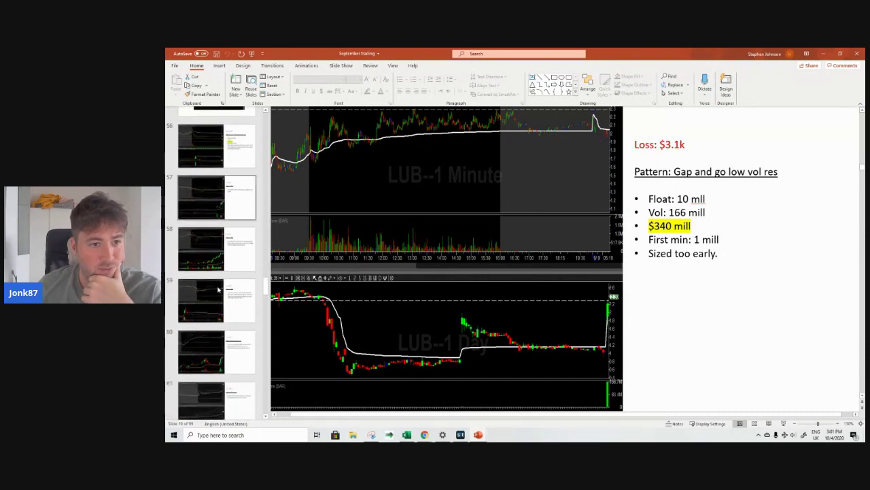
click(217, 289)
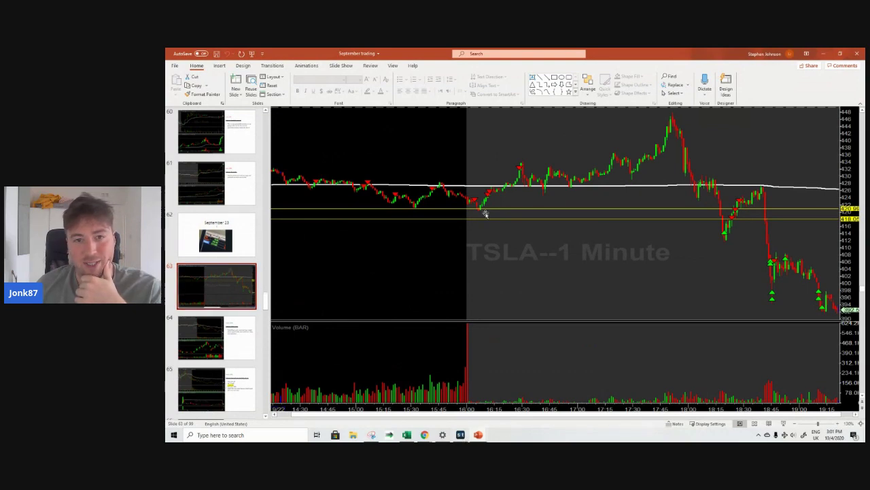
Step: Switch to StocksToTrade and load the TSLA one-year daily chart
click(462, 435)
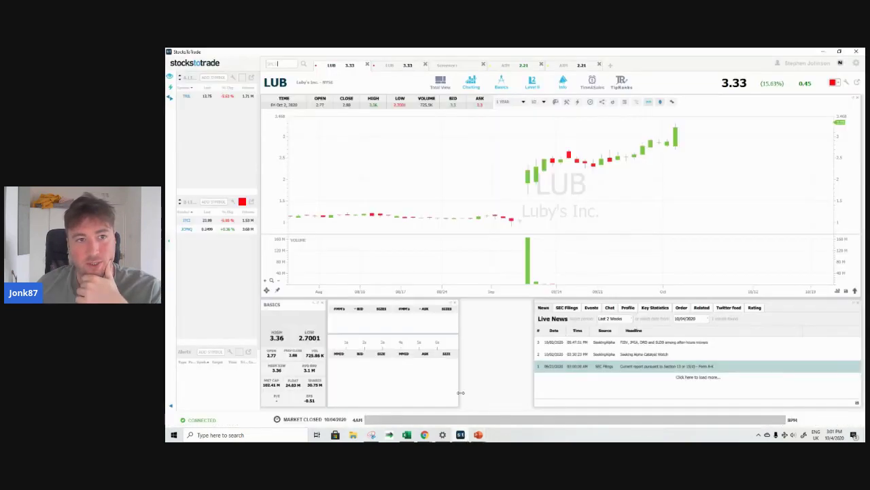
text(TSLA)
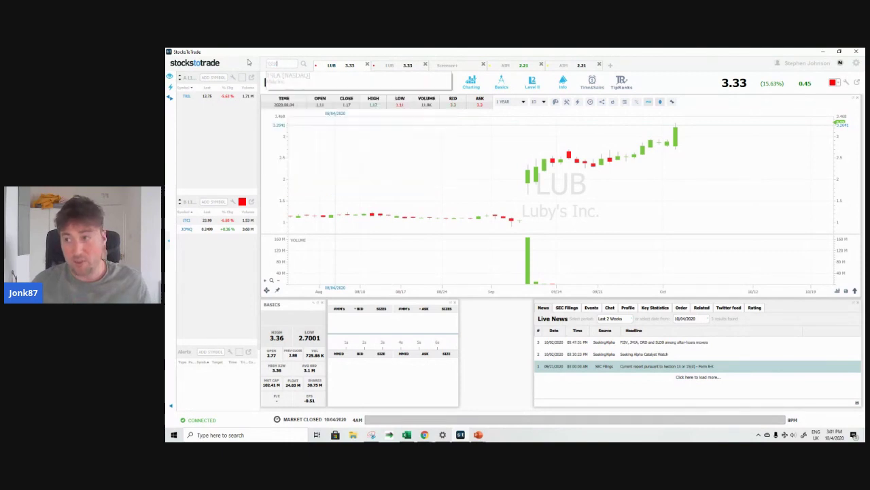
key(Return)
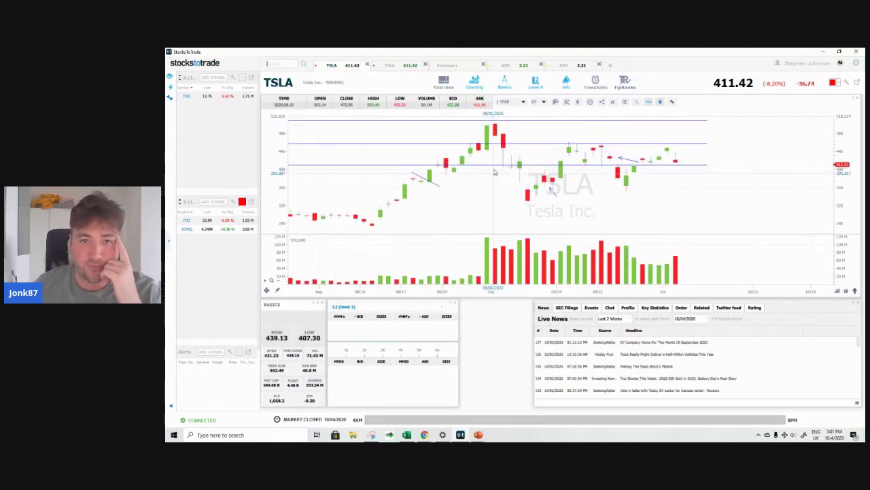
Step: Clear all existing drawings from the TSLA daily chart and show its price history back to the spring
click(567, 102)
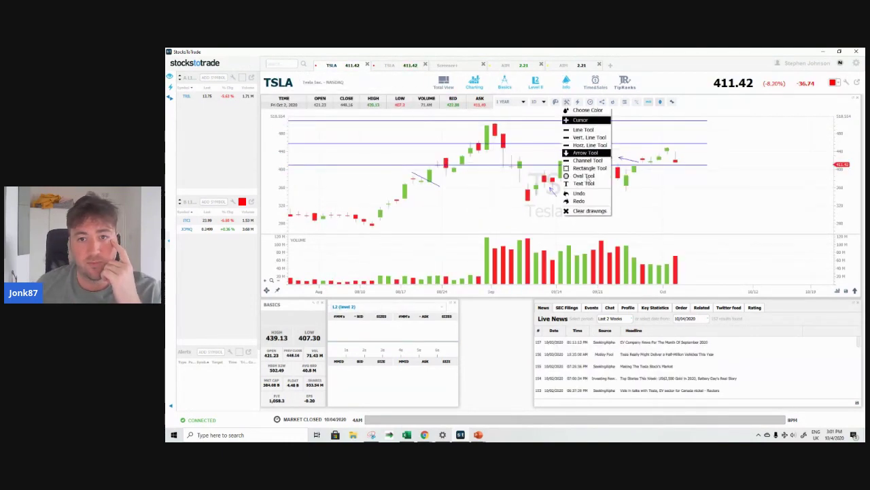
click(583, 211)
drag(511, 217, 624, 190)
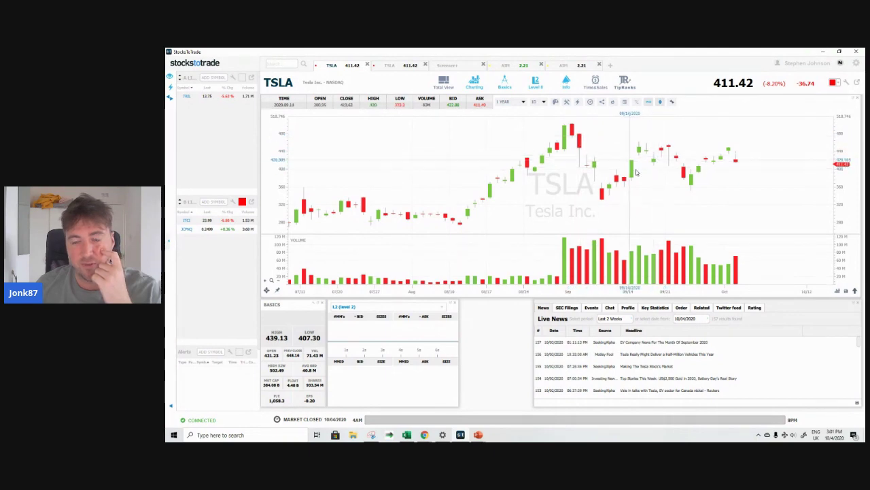
scroll(530, 145, down, 3)
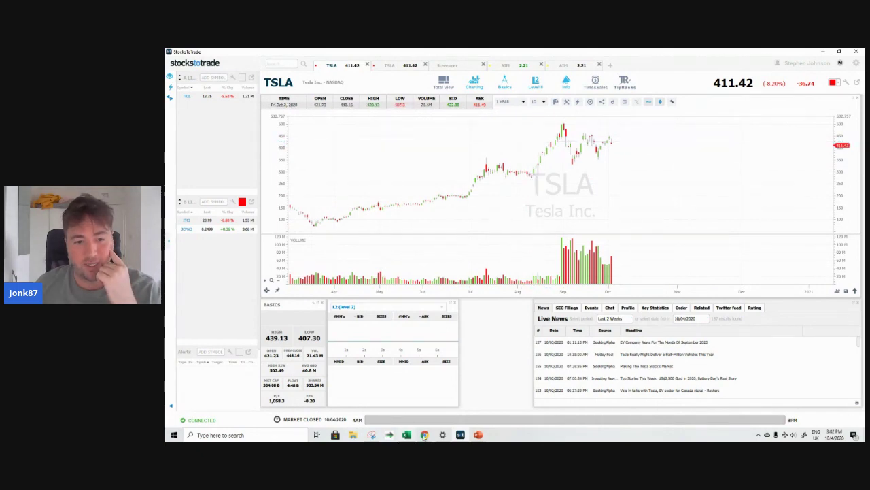
Step: Return to the September trading presentation and review the September 23 results on slide 62 and the TSLA chart on slide 63
mouse_move(424, 436)
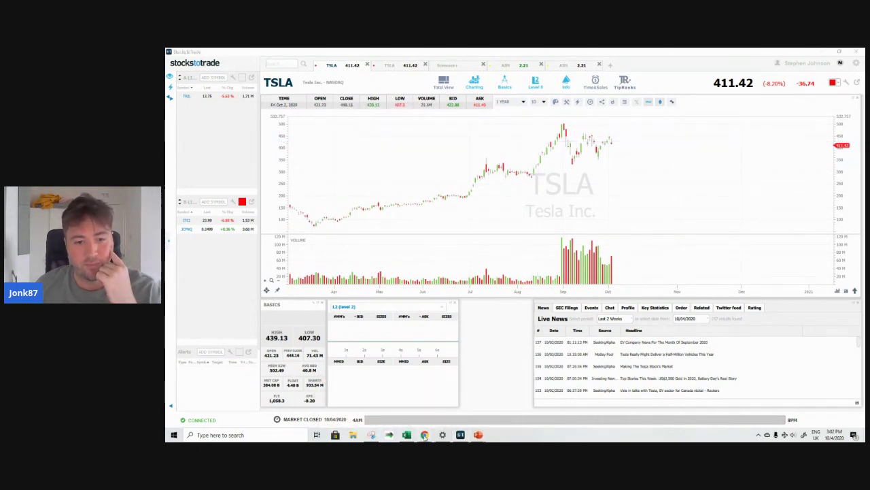
click(424, 436)
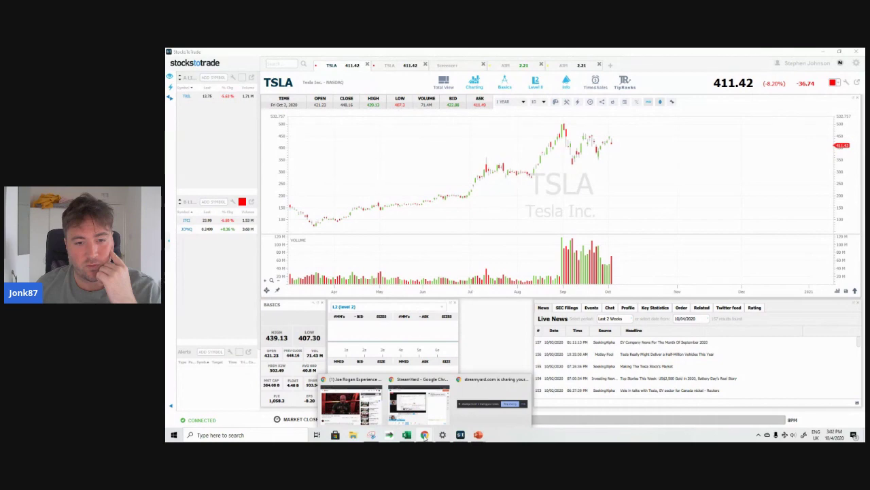
mouse_move(478, 435)
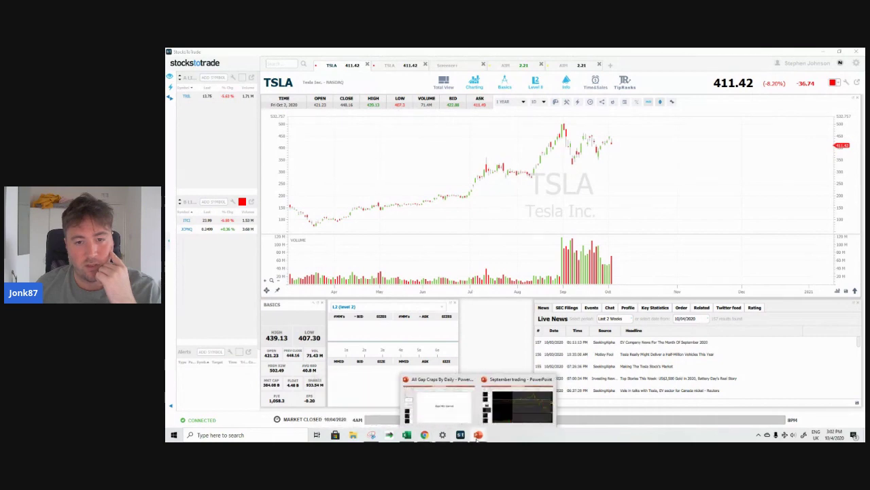
click(513, 403)
click(229, 249)
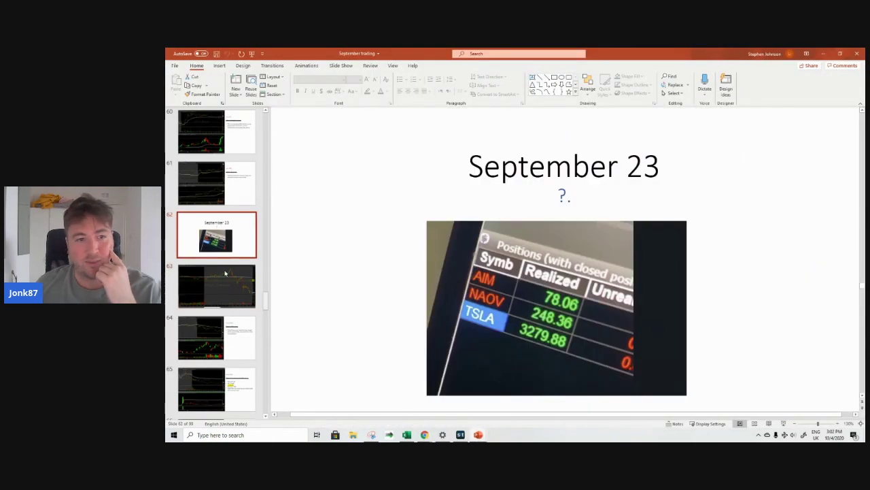
click(225, 272)
Step: Switch back to StocksToTrade and draw a horizontal line across the TSLA daily chart at about 411
click(460, 434)
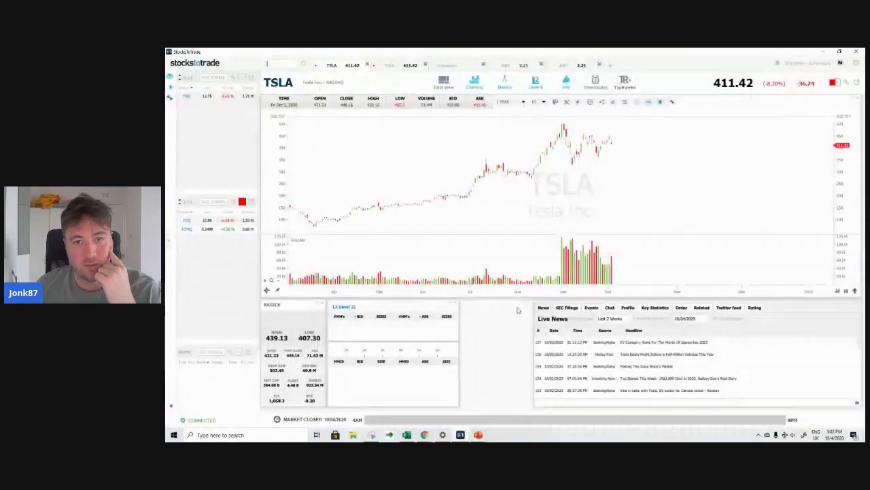
scroll(633, 163, up, 2)
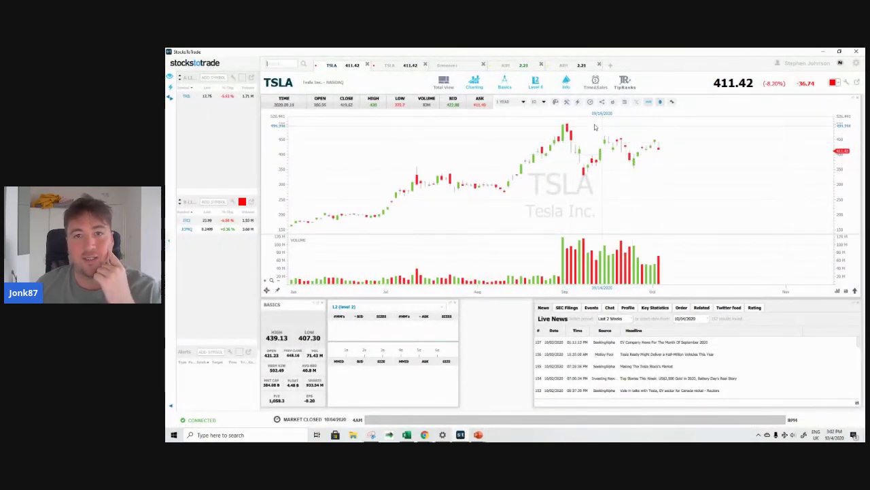
right_click(567, 105)
click(585, 143)
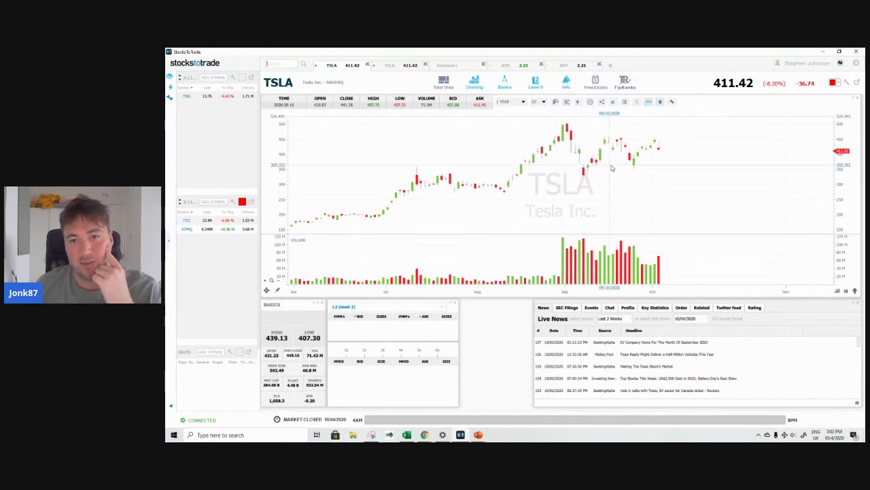
click(619, 152)
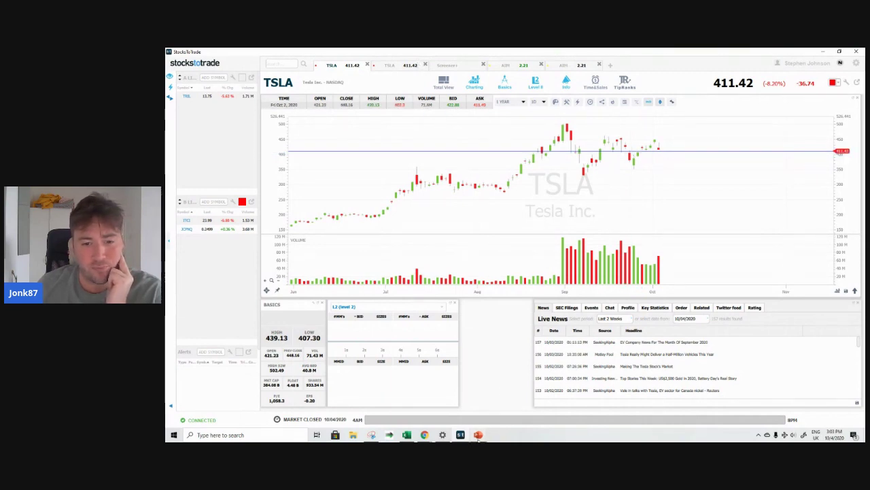
Step: Review the TSLA one-minute chart in the September trading presentation, then switch to the StreamYard browser window
mouse_move(478, 435)
click(518, 404)
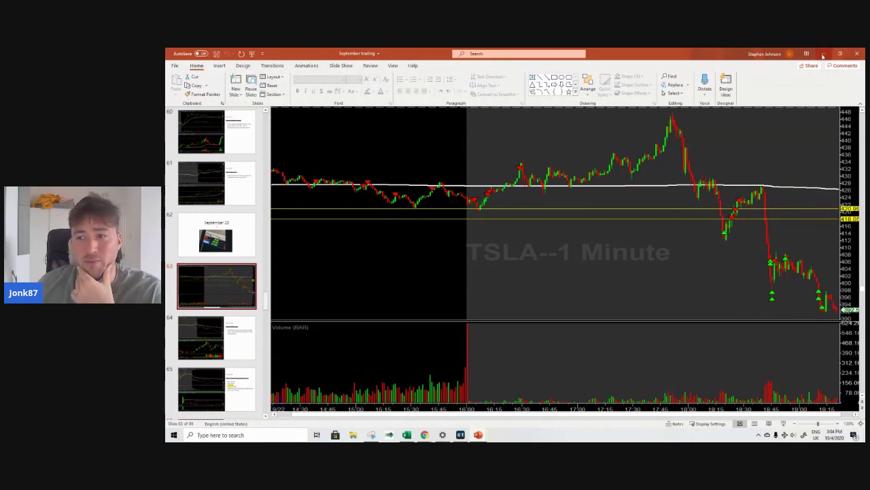
key(alt+Tab)
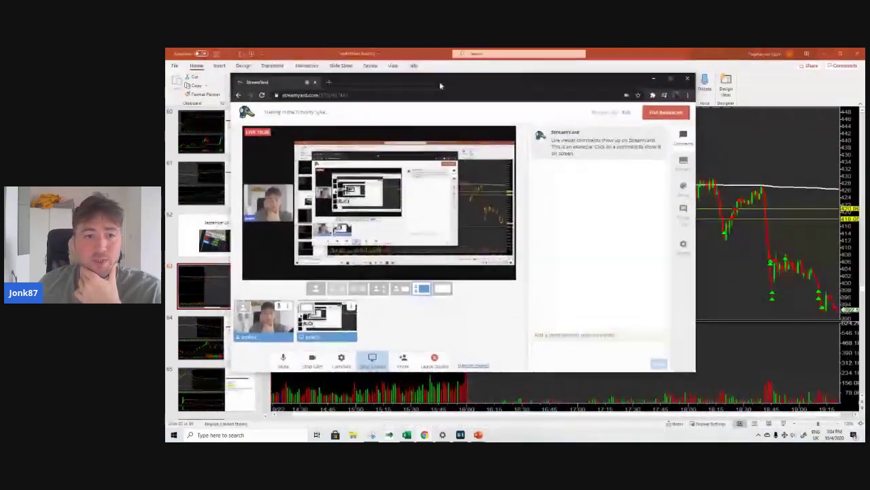